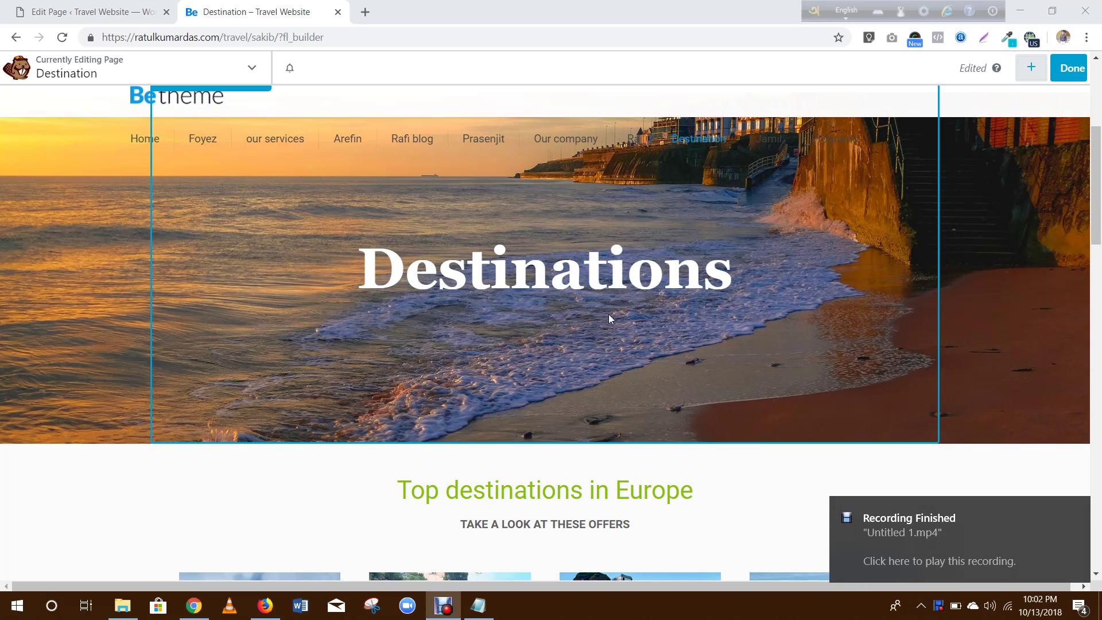
Step: Try dragging a 1 Column row from the Rows panel onto the page, then close the panel
mouse_move(640, 295)
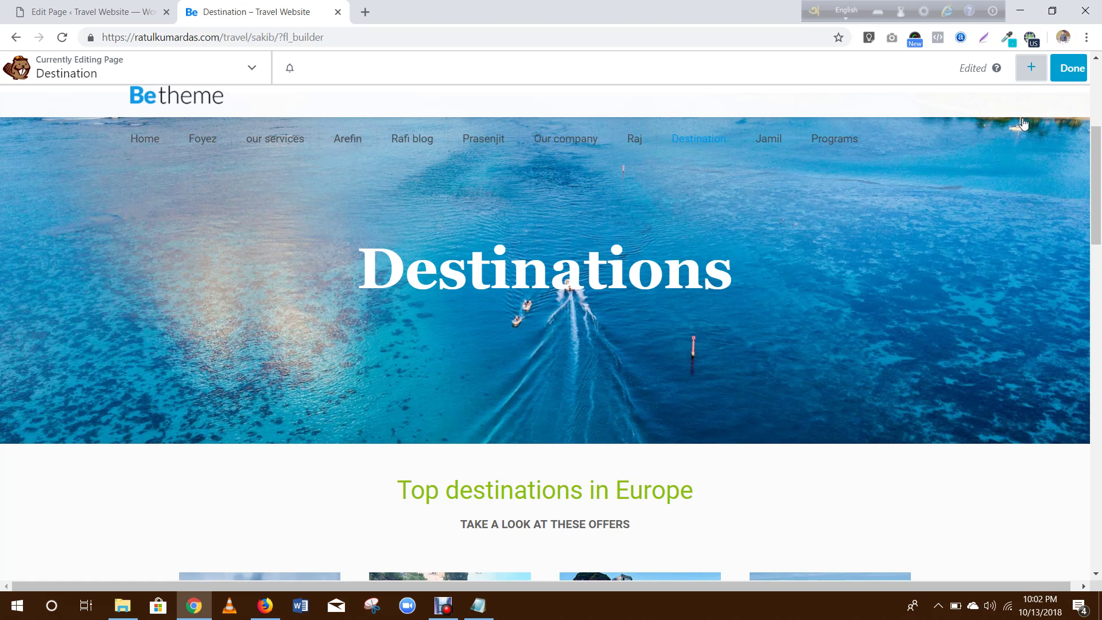
key(j)
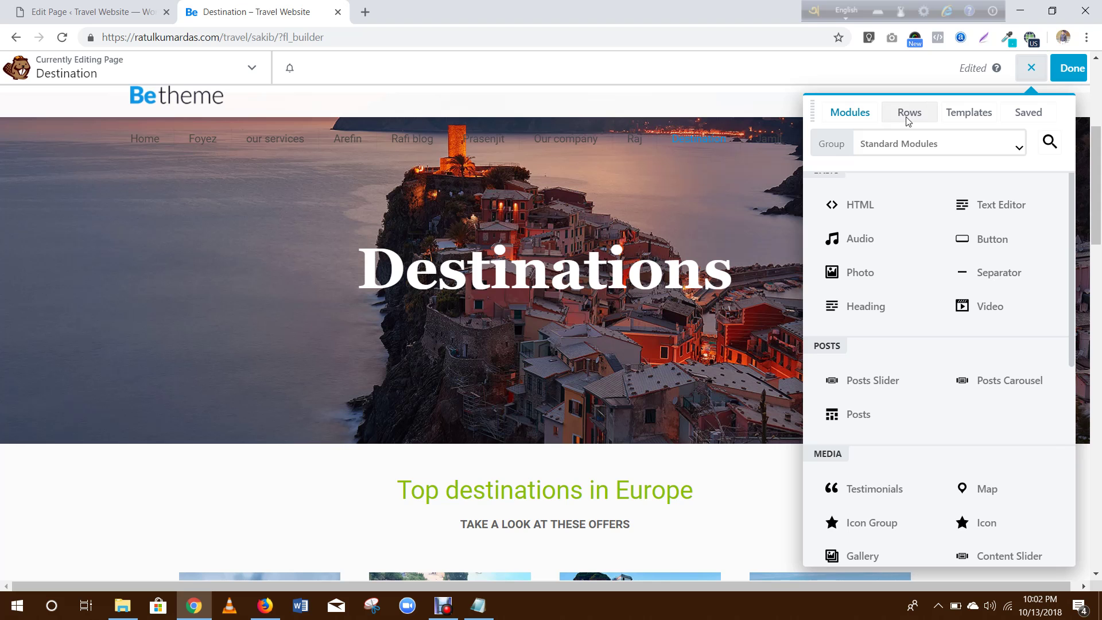
click(908, 115)
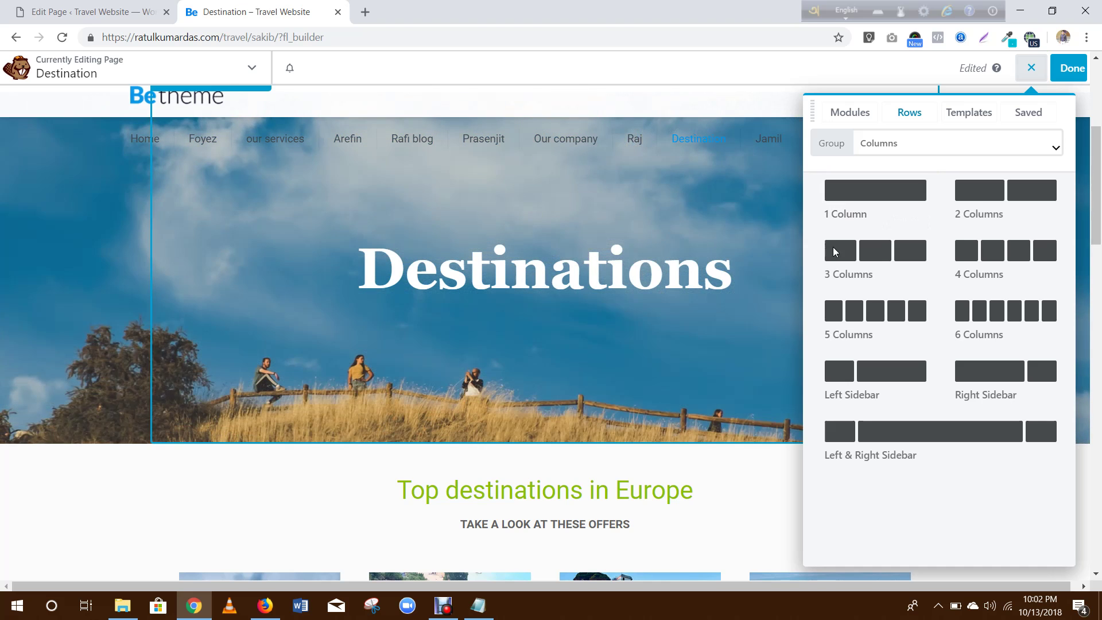
drag(868, 206, 860, 118)
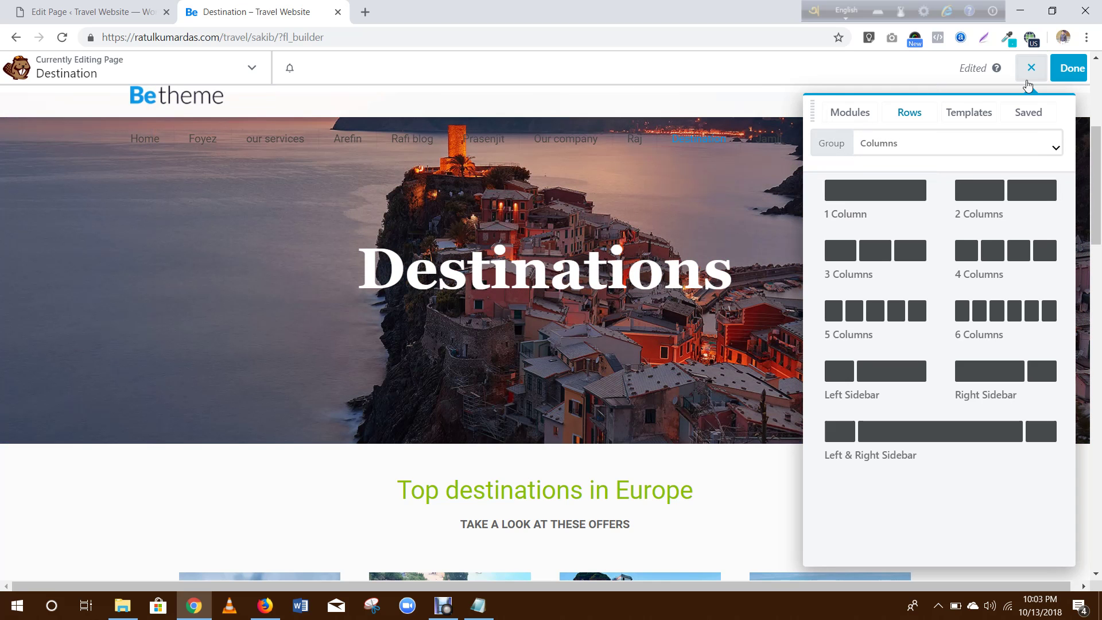
click(1031, 68)
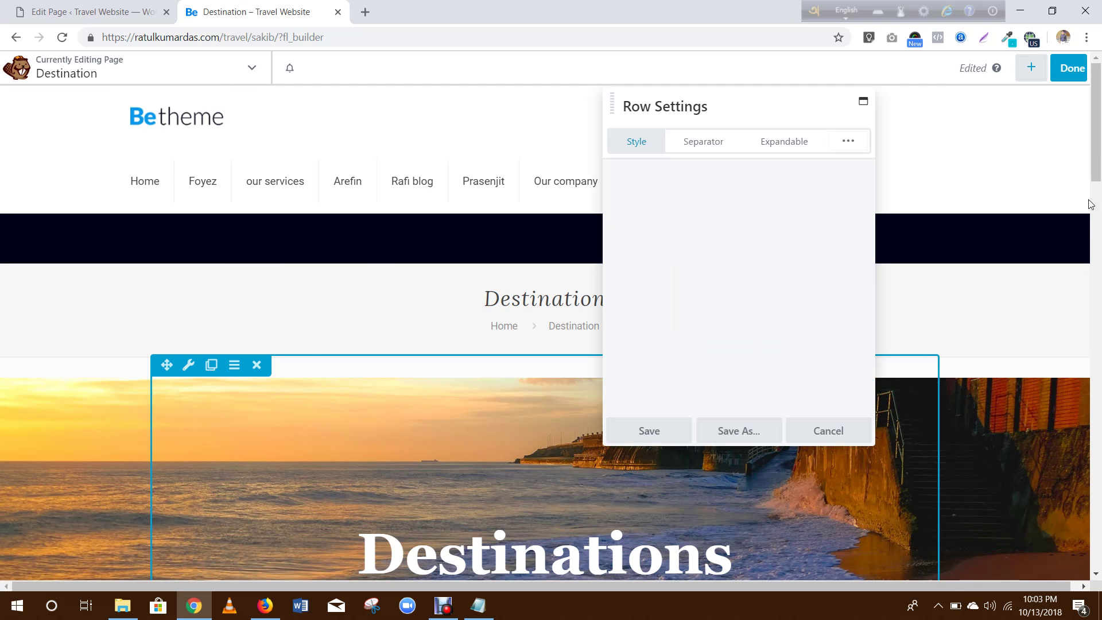
Step: Keep the hero row's background Type as Slideshow and cancel Row Settings unchanged
scroll(1101, 148, down, 3)
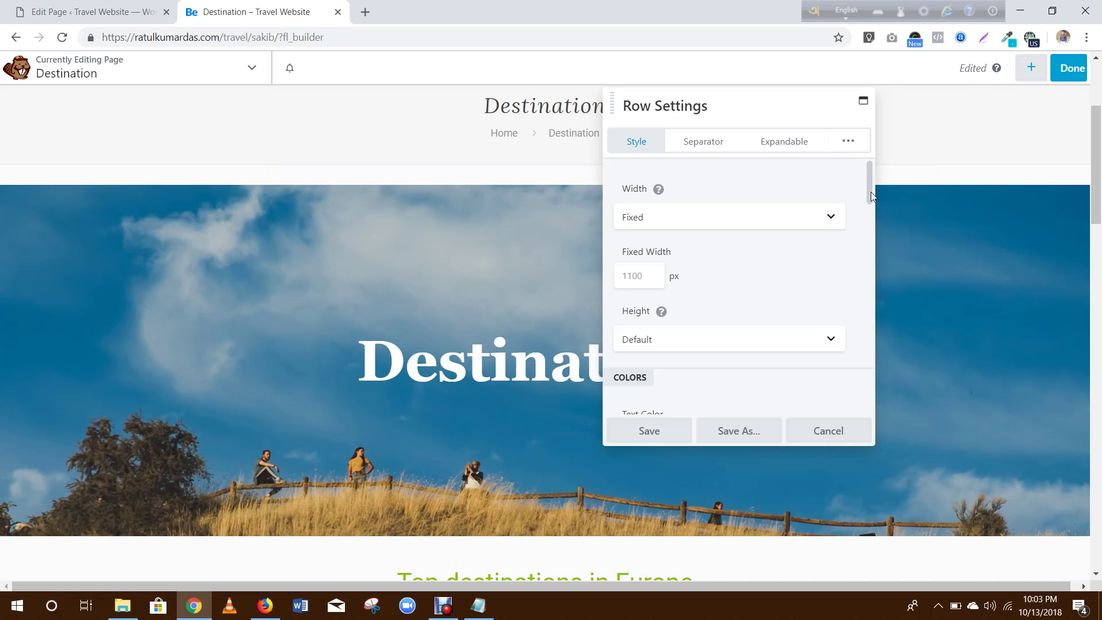
scroll(871, 217, down, 2)
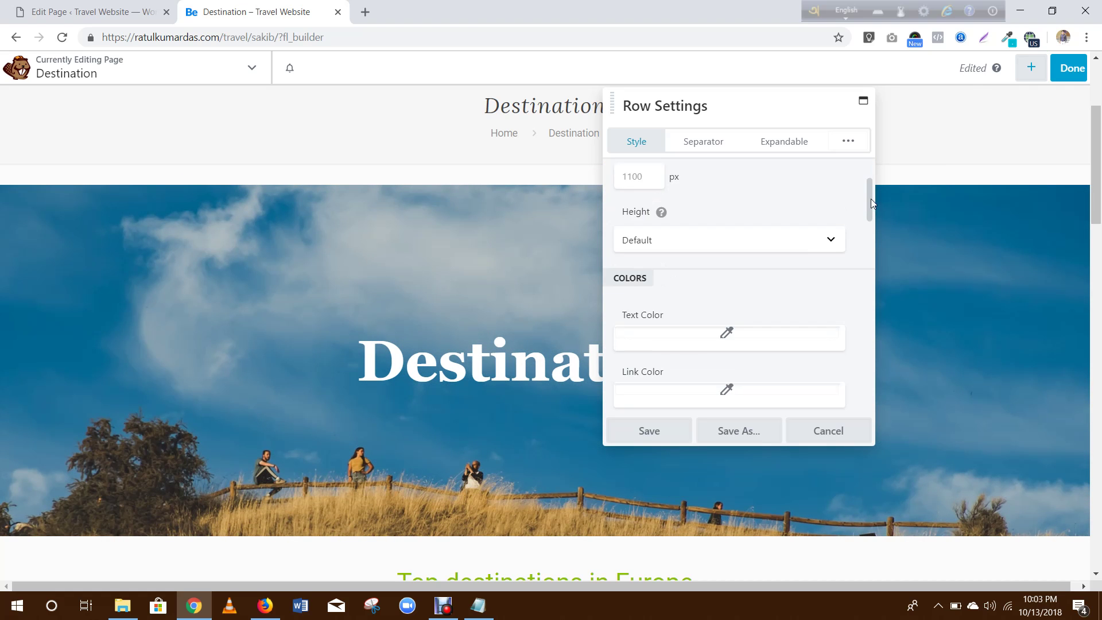
drag(869, 202, 872, 267)
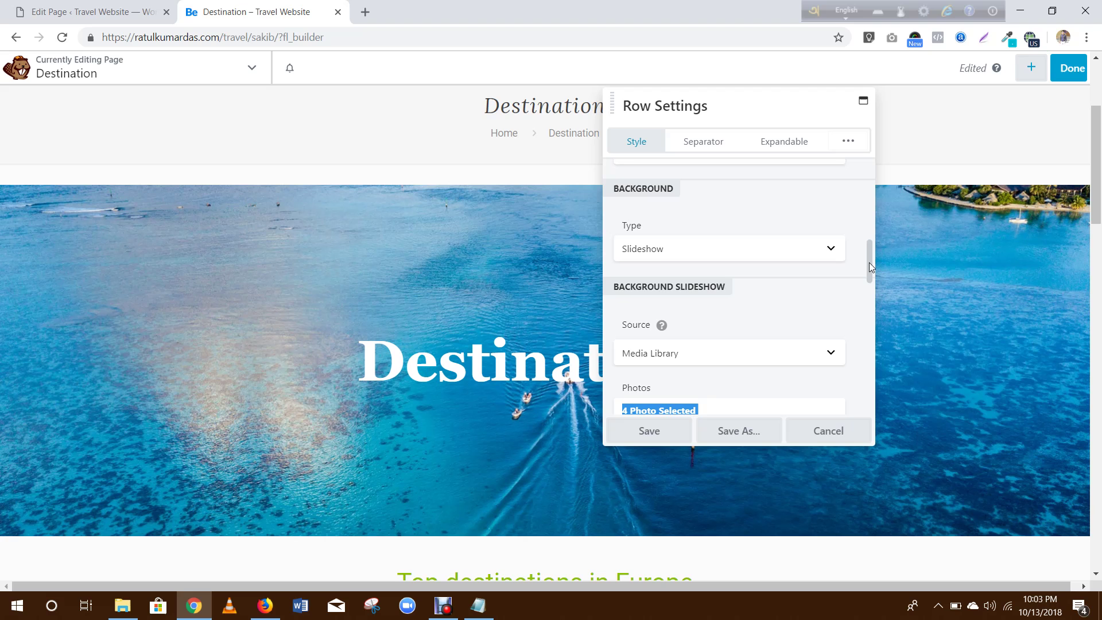
click(657, 257)
click(658, 252)
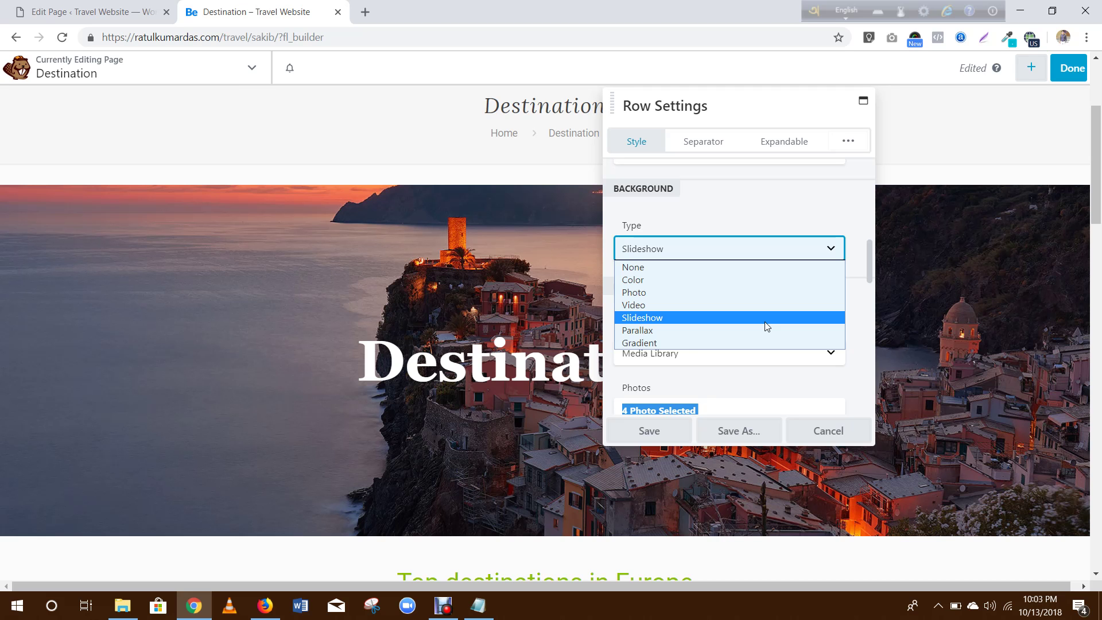
click(1038, 153)
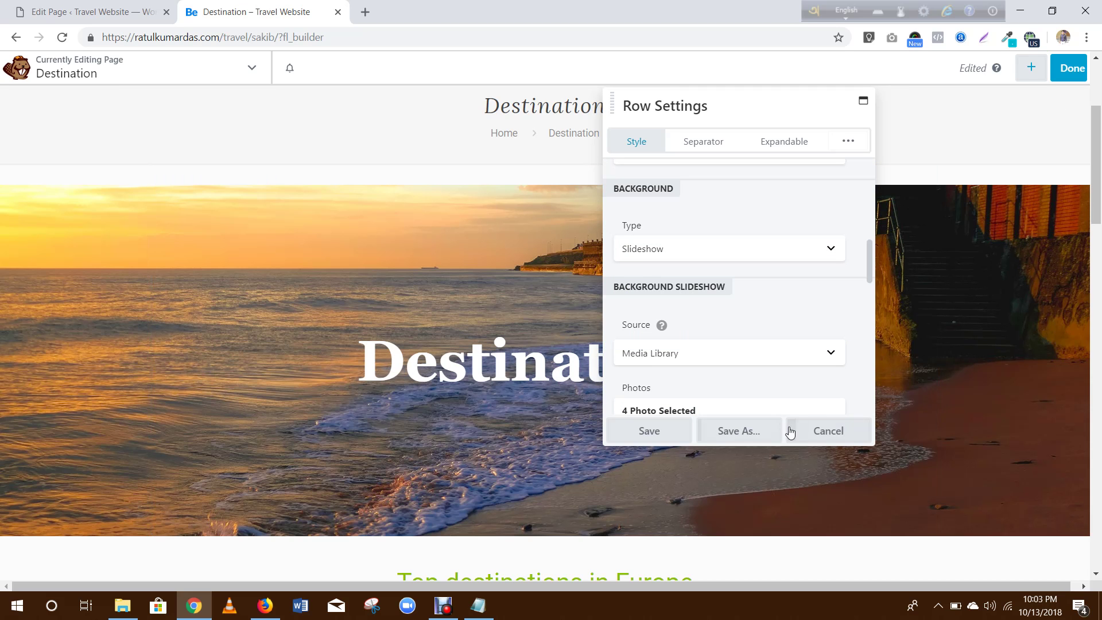
click(795, 431)
scroll(1099, 202, down, 1)
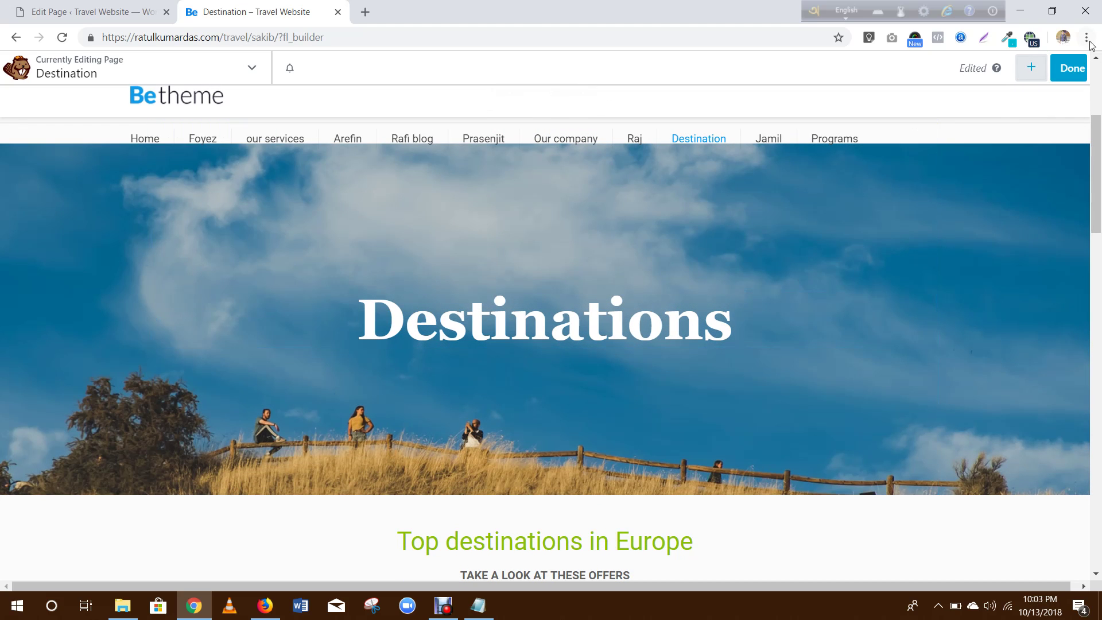
click(1030, 74)
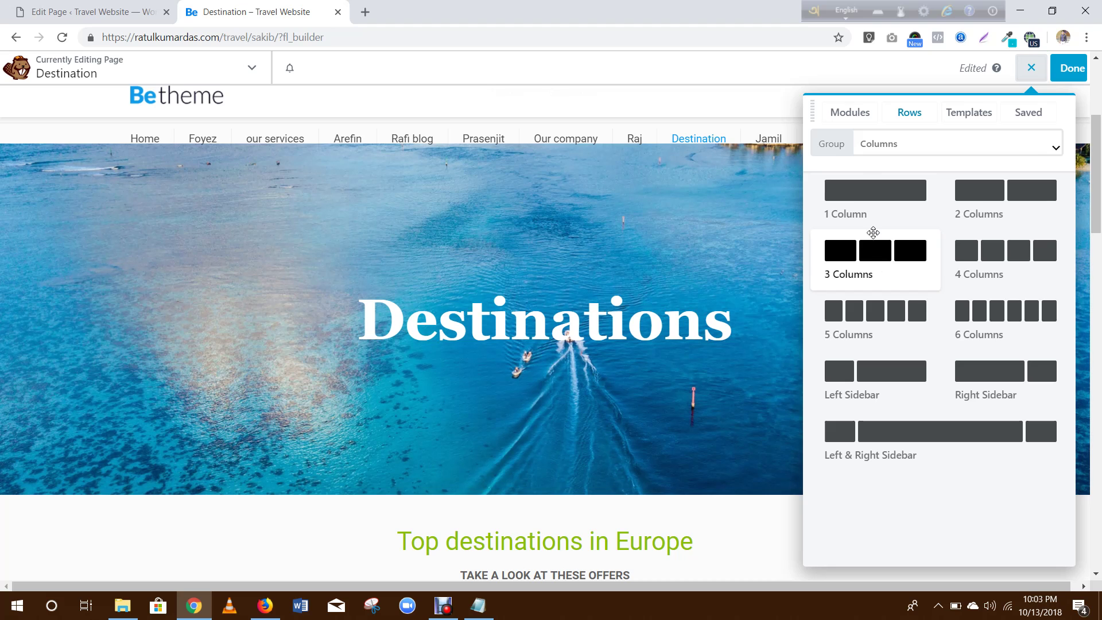
click(851, 114)
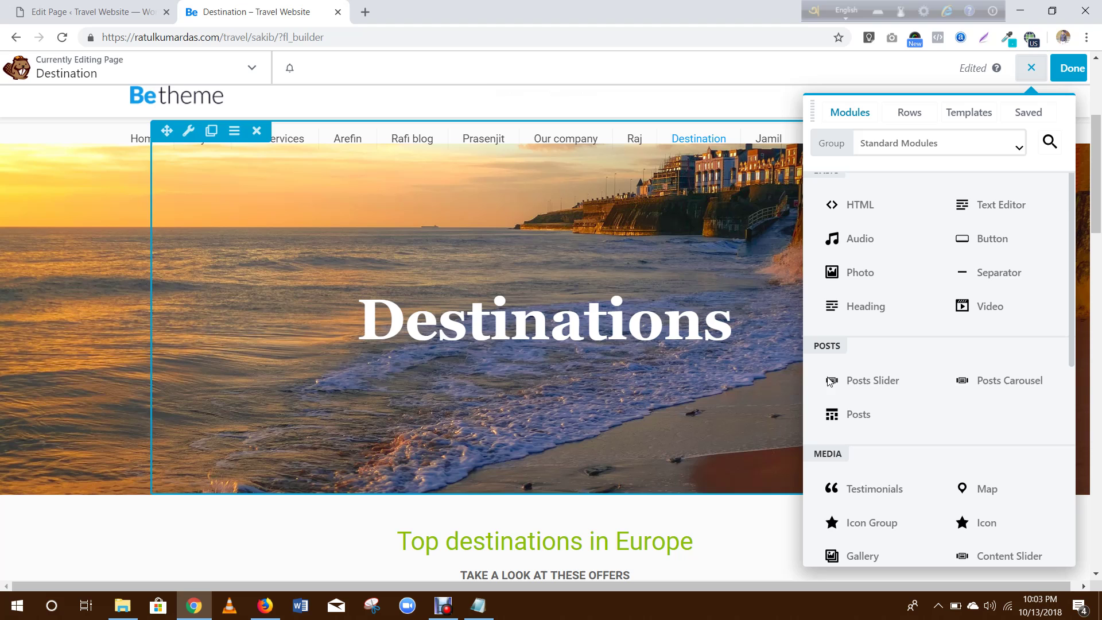
click(1032, 68)
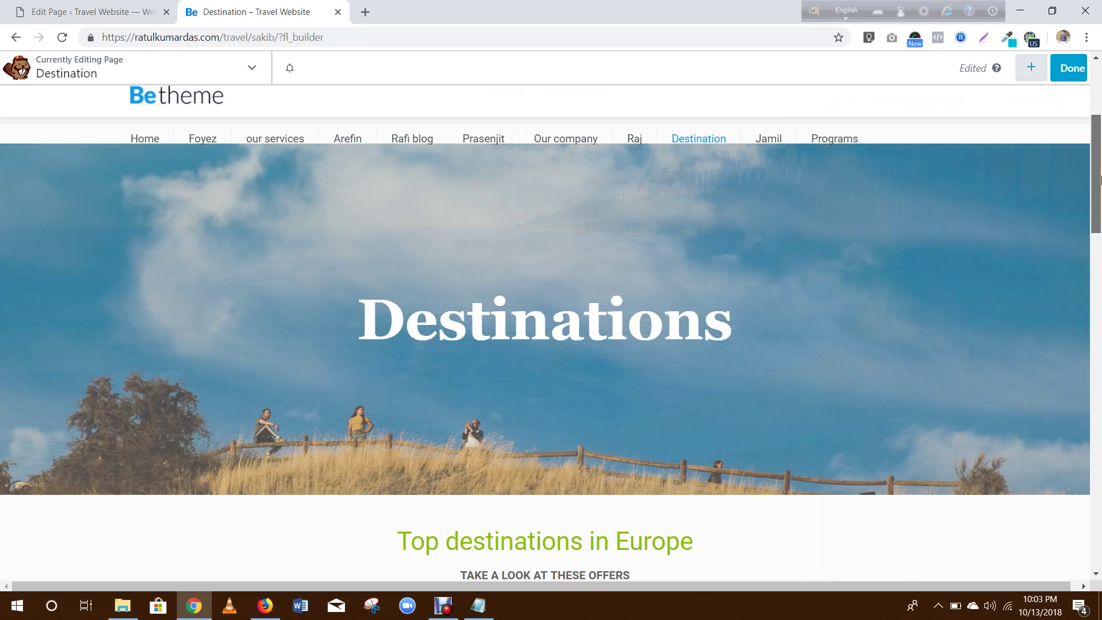
scroll(333, 205, down, 5)
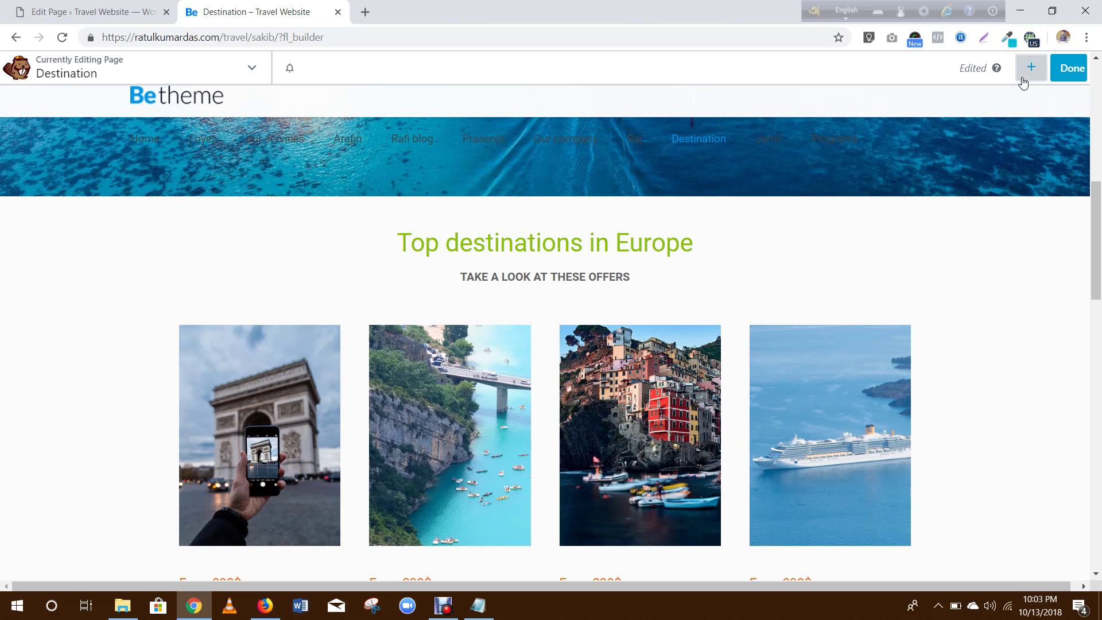
Step: Open the add-content panel and browse between its Rows and Modules tabs
click(1022, 79)
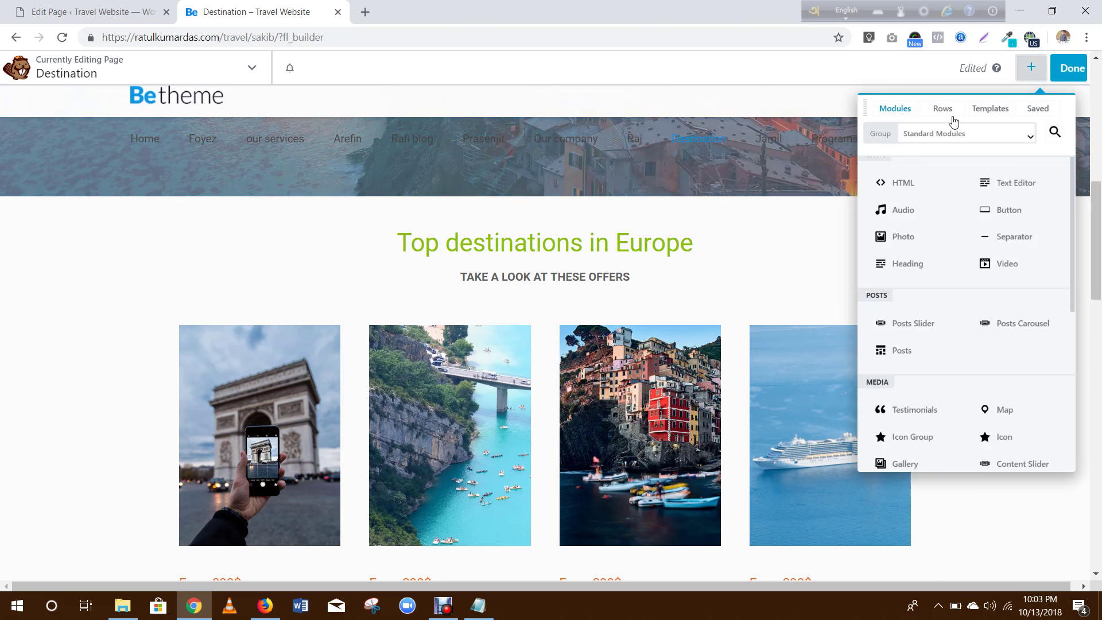
click(909, 118)
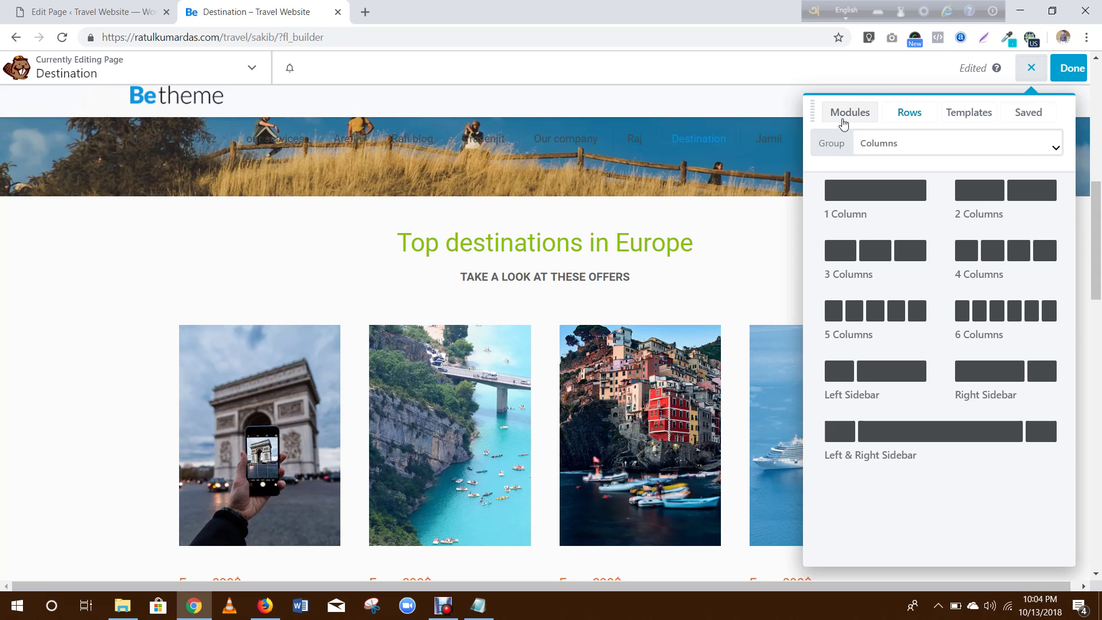
click(846, 119)
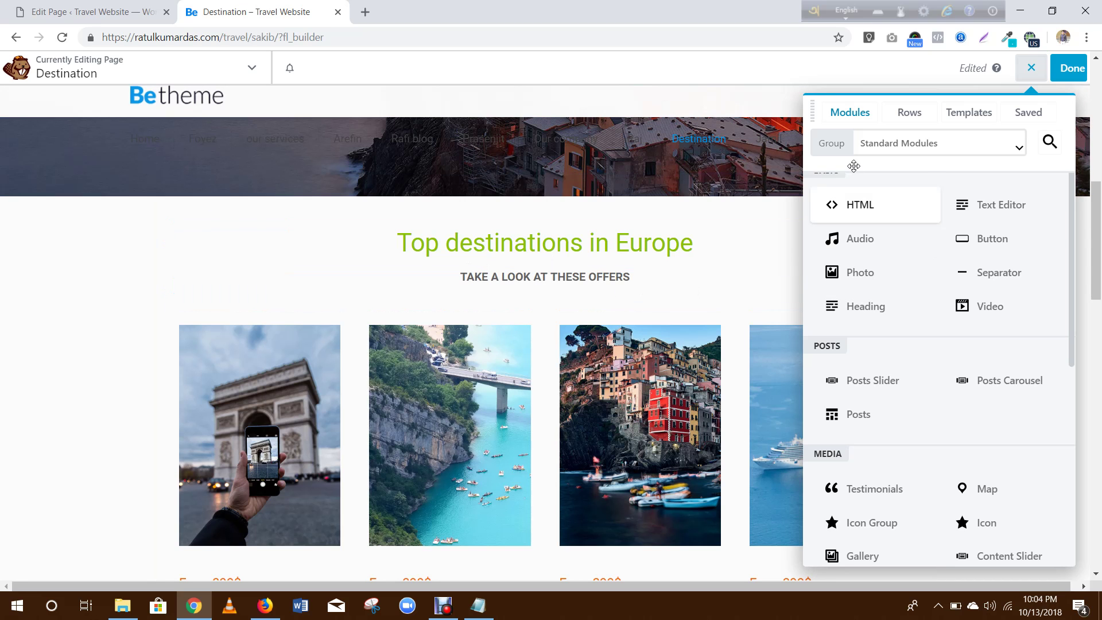
scroll(438, 325, down, 2)
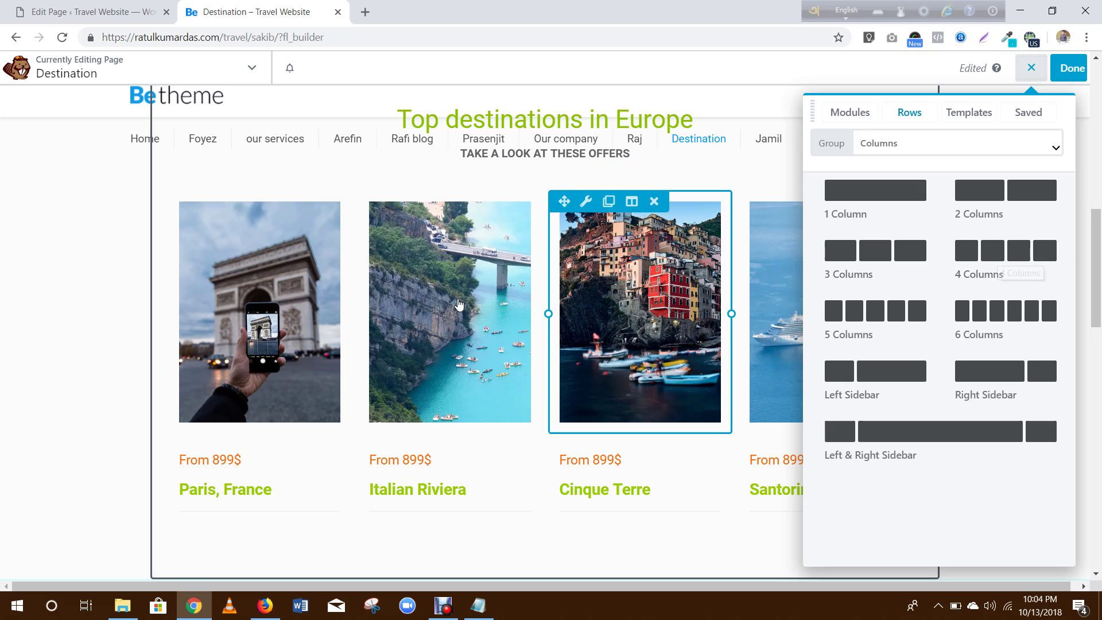
Step: Scroll past the destination cards and show the Standard Modules list in the panel
scroll(1100, 300, down, 2)
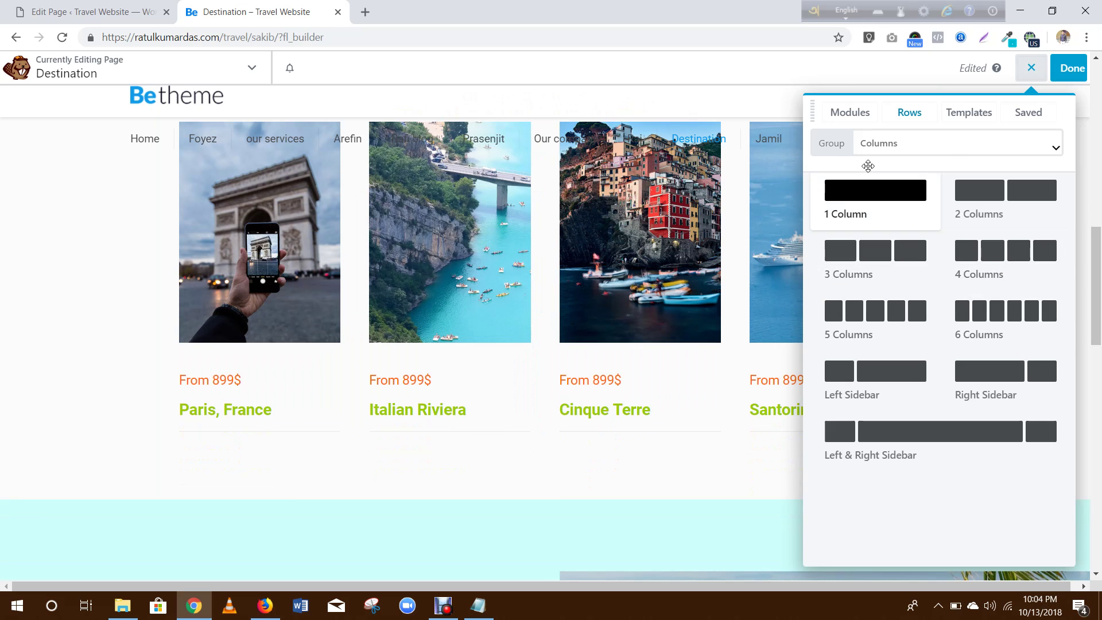
click(850, 112)
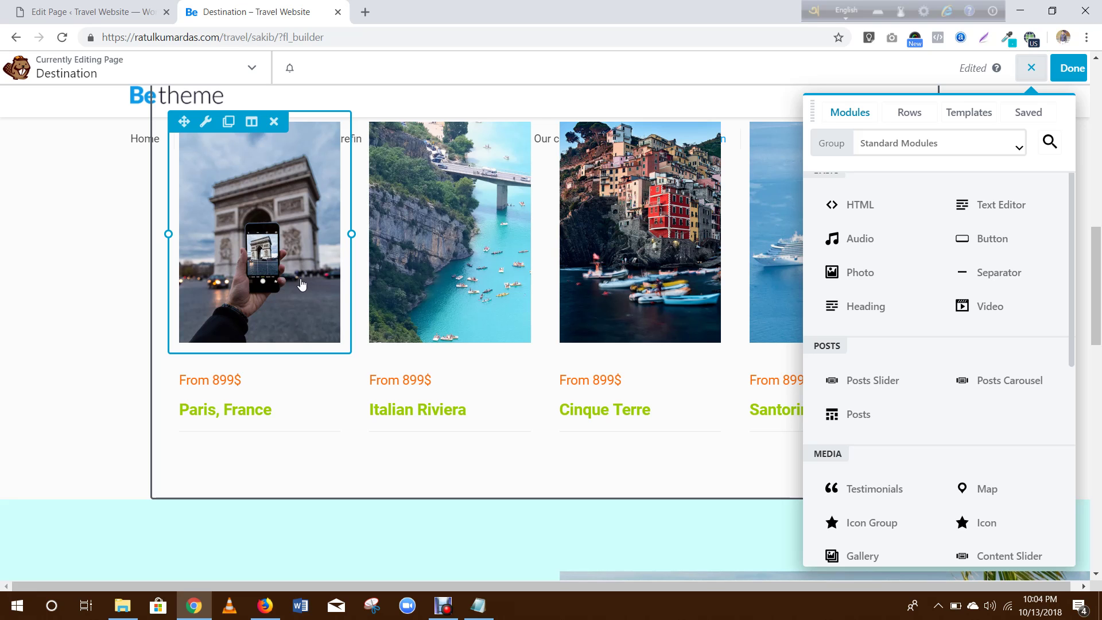
Step: Inspect the Paris photo's settings, cancel them, and scroll down past the destination cards
click(233, 257)
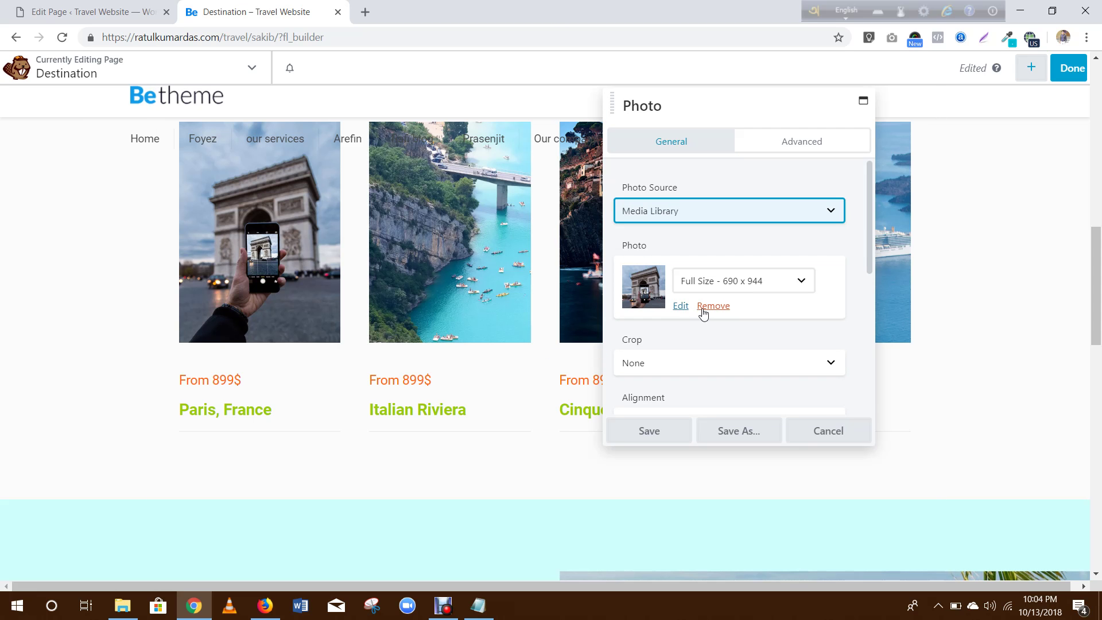
click(827, 431)
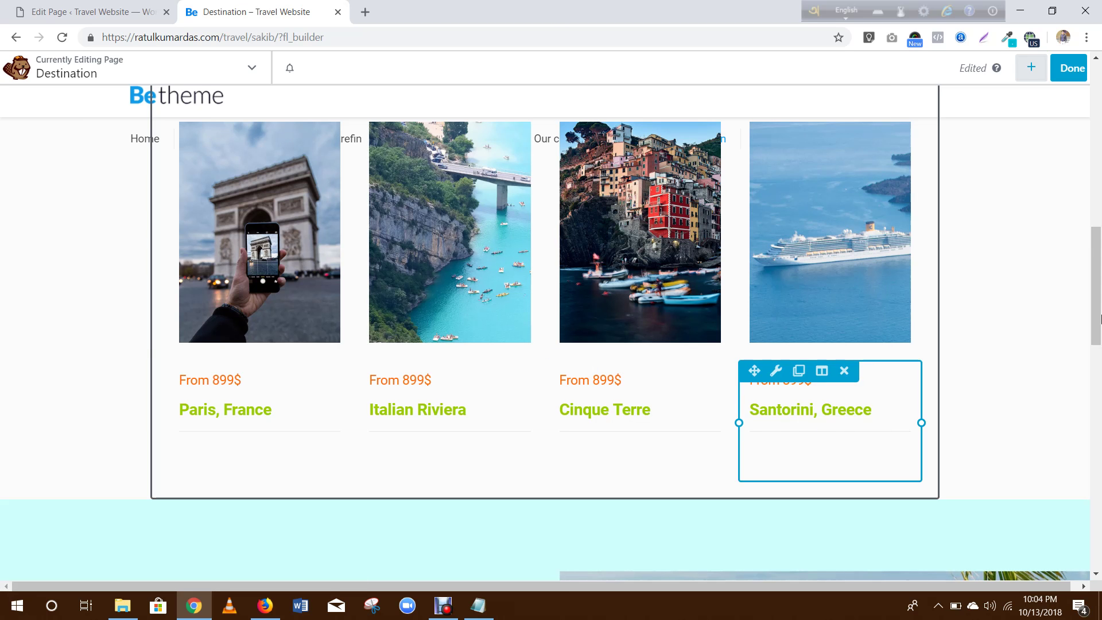
scroll(1097, 318, down, 2)
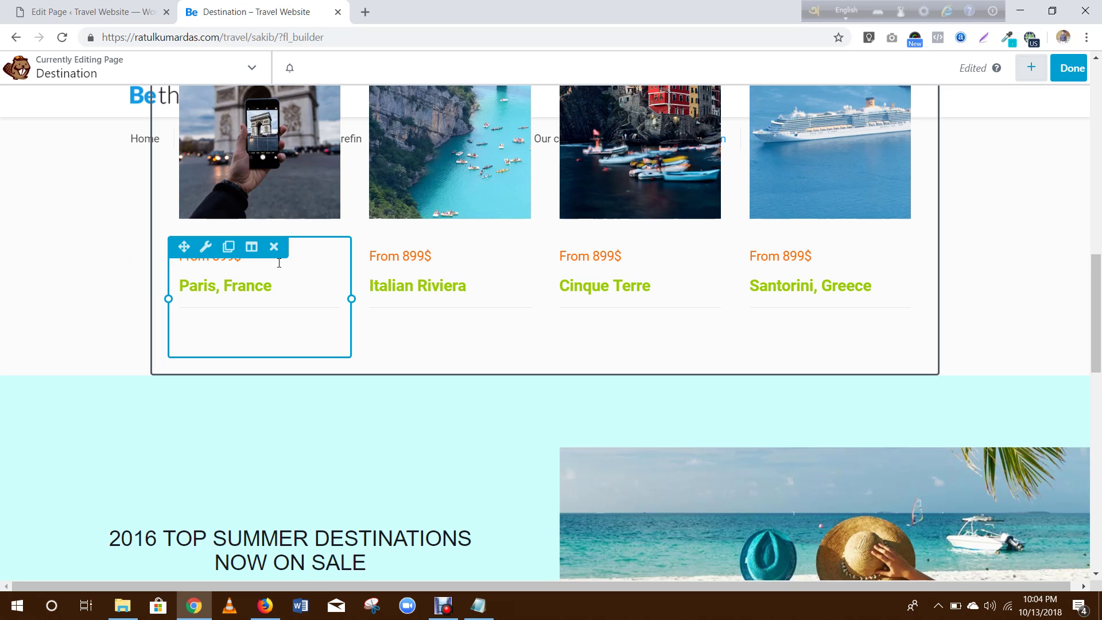
click(1031, 67)
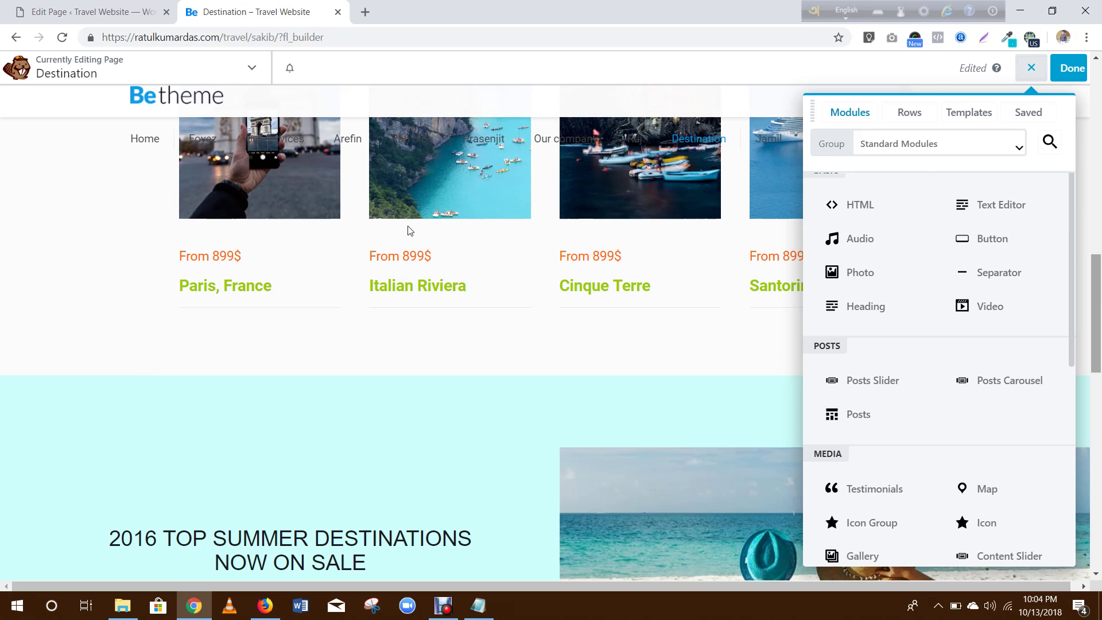
click(433, 343)
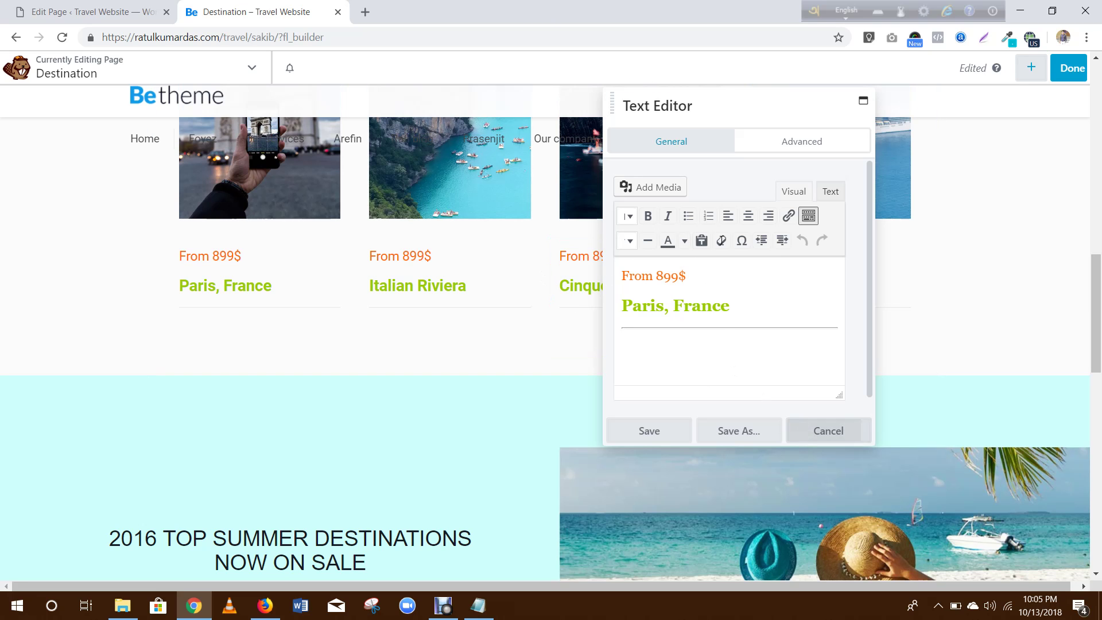
click(849, 431)
drag(1100, 315, 1100, 363)
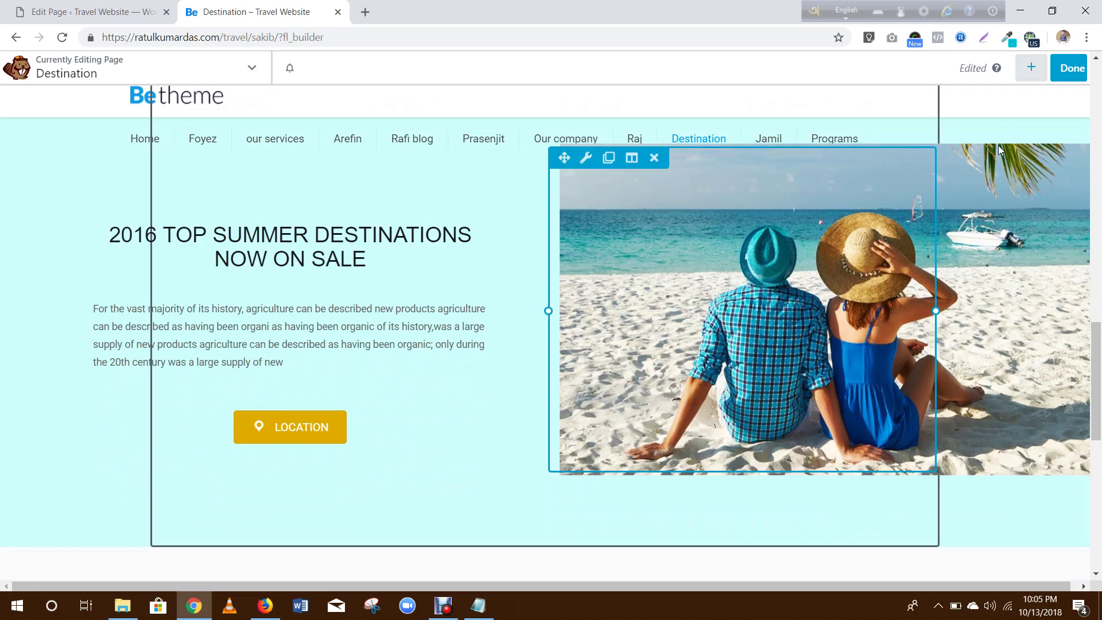
Step: Show the row layouts and try dragging a 1 Column row beside the summer-sale banner
click(1023, 80)
click(909, 113)
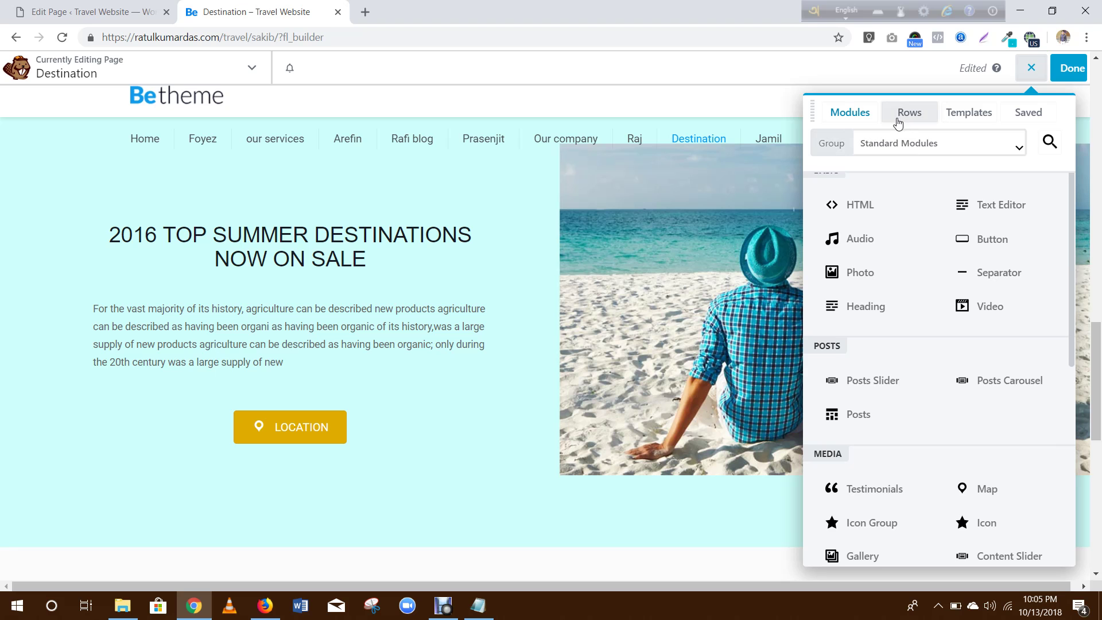
drag(882, 216, 875, 251)
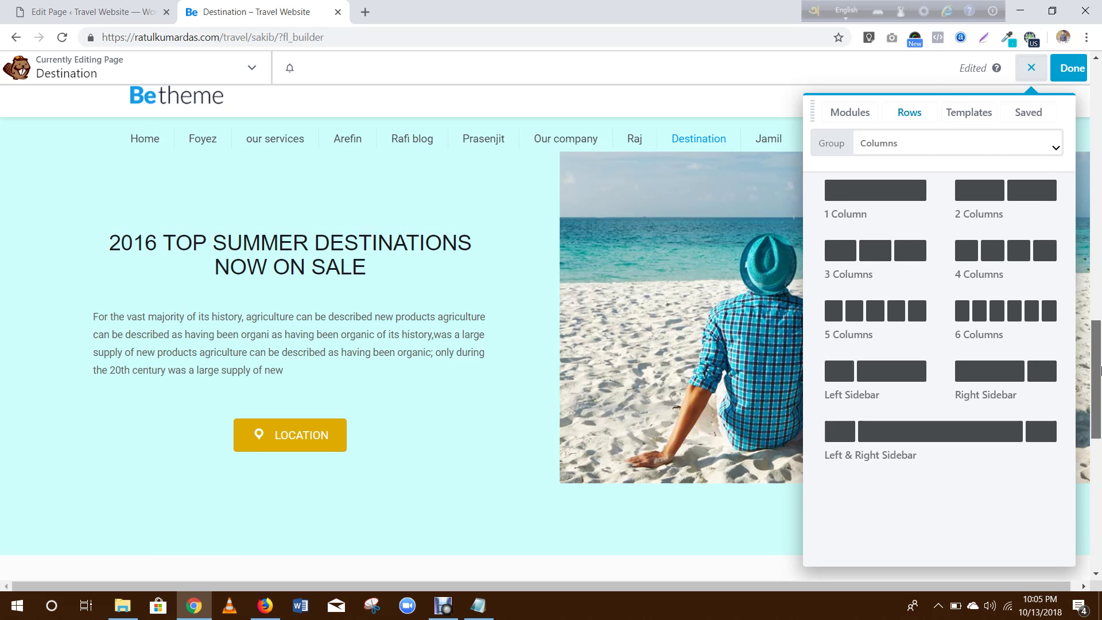
drag(1100, 381, 1100, 348)
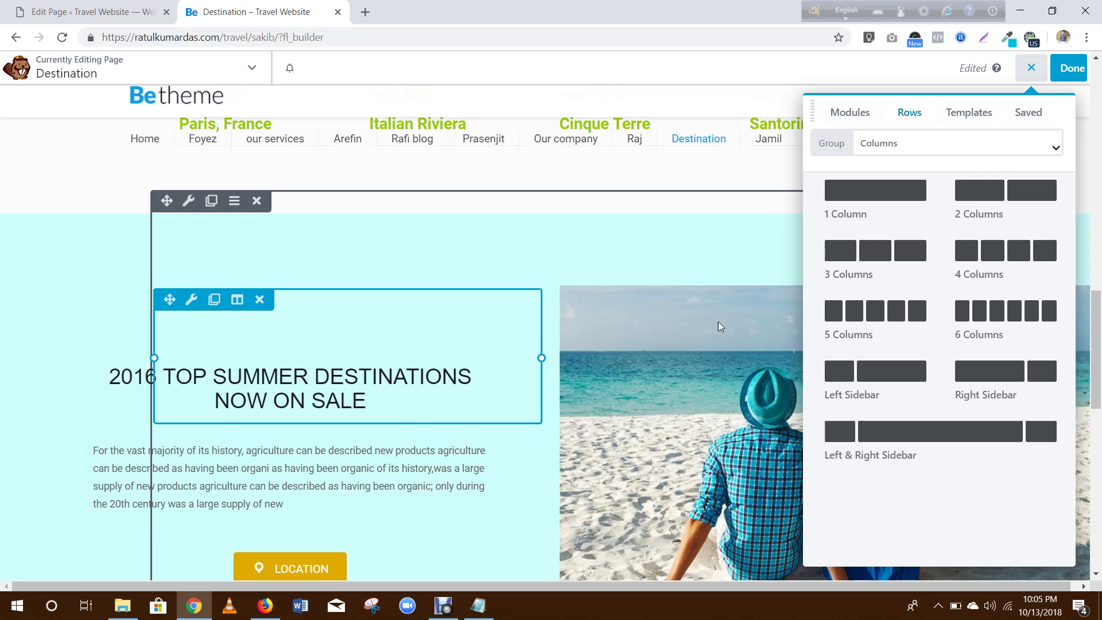
Step: Open the couple-on-the-beach photo's settings and cancel without changes
scroll(522, 358, down, 2)
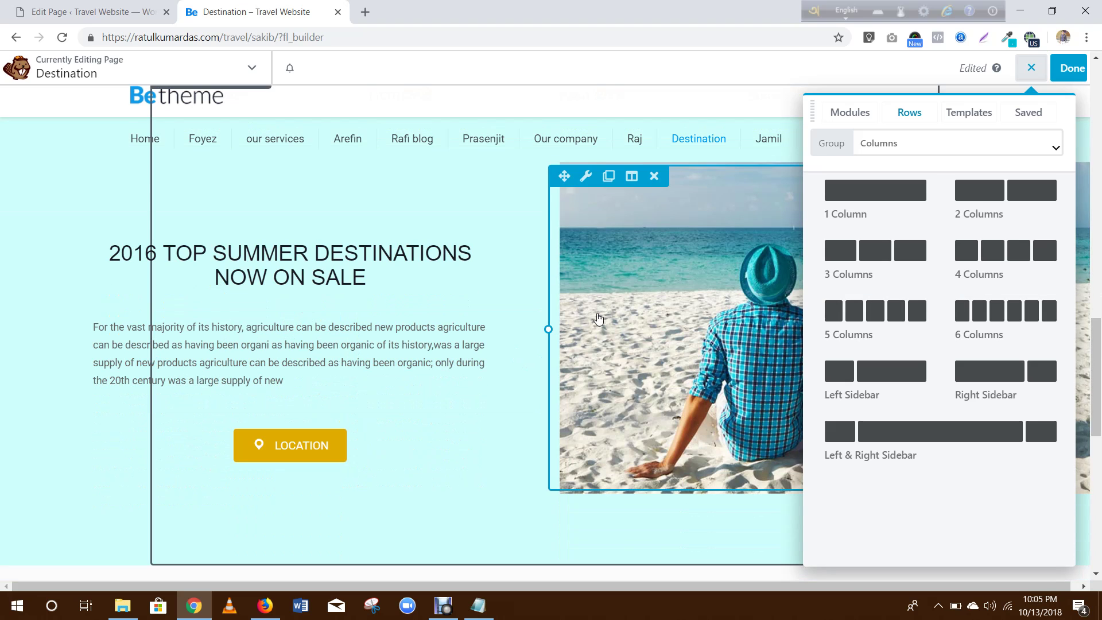
click(585, 176)
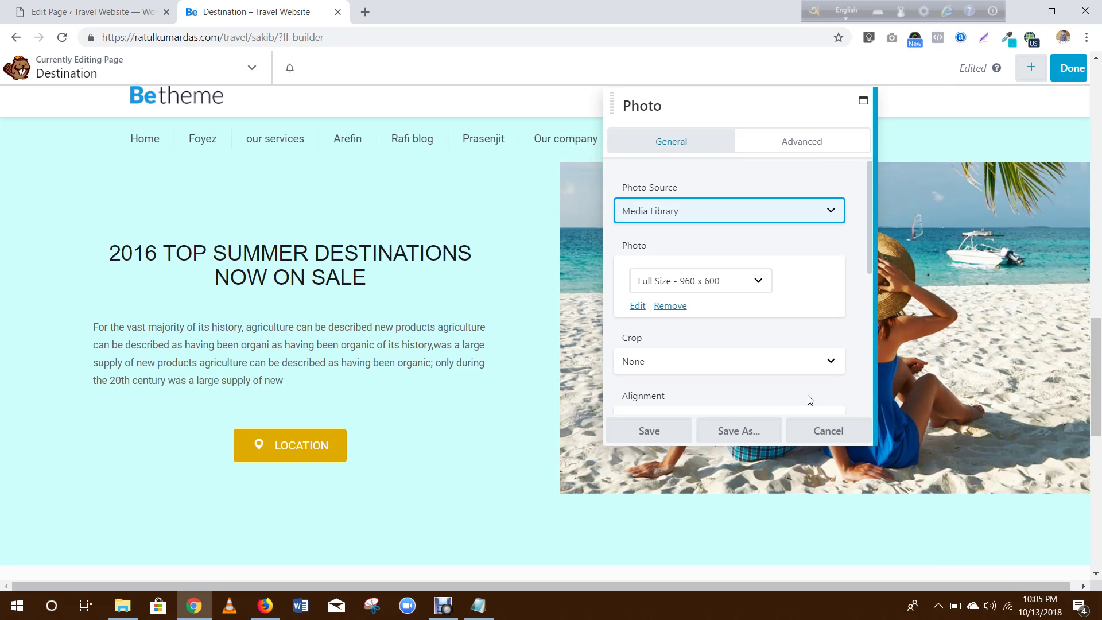
click(820, 433)
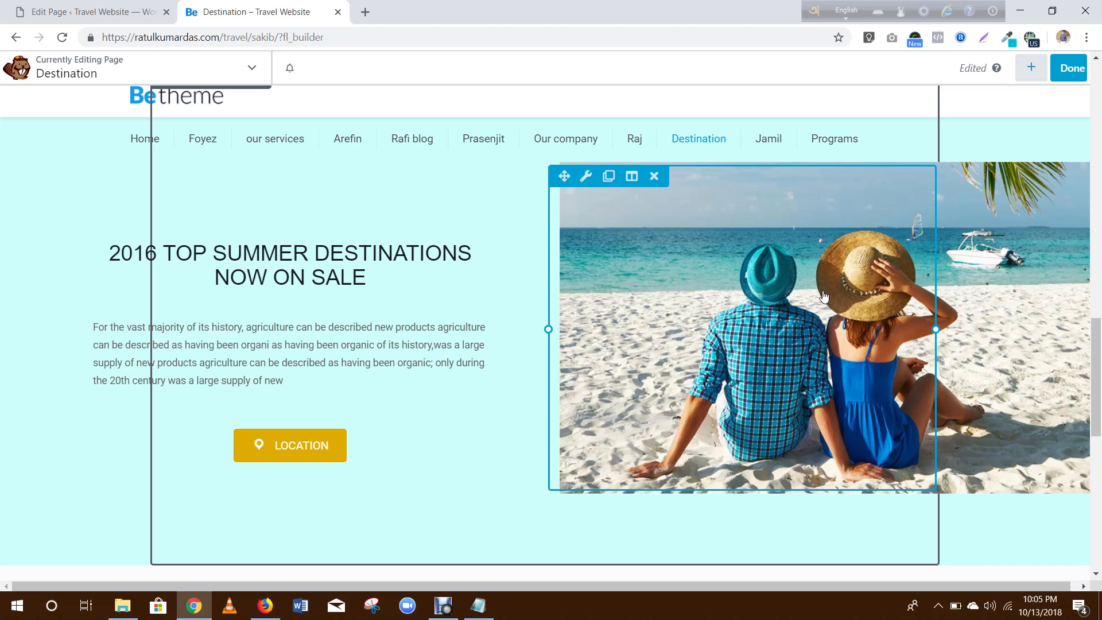
scroll(1100, 367, up, 2)
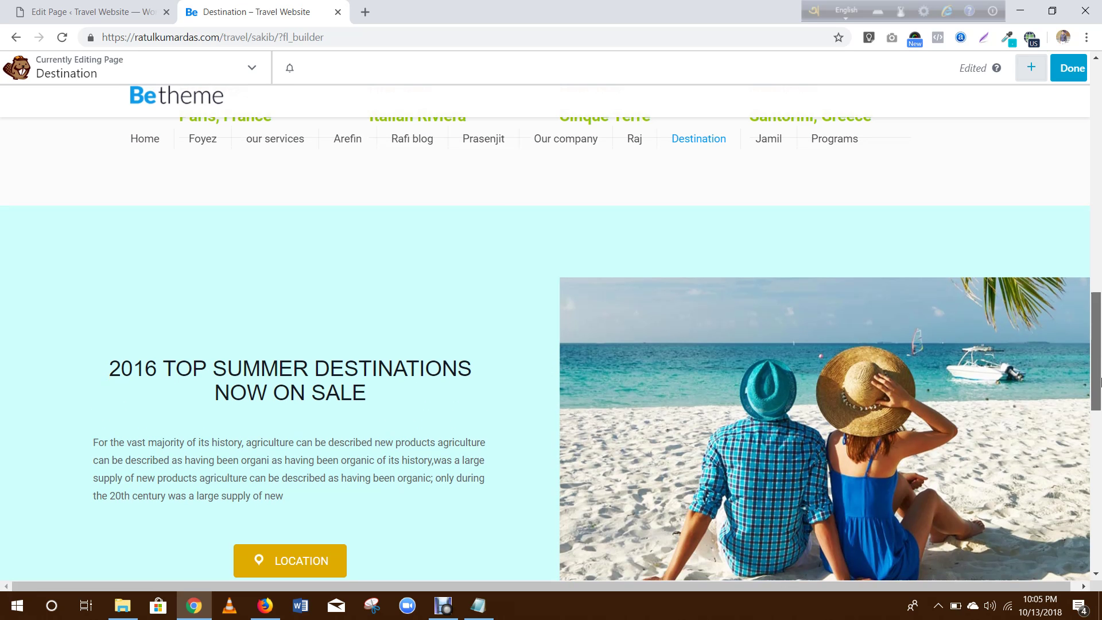
scroll(474, 443, down, 1)
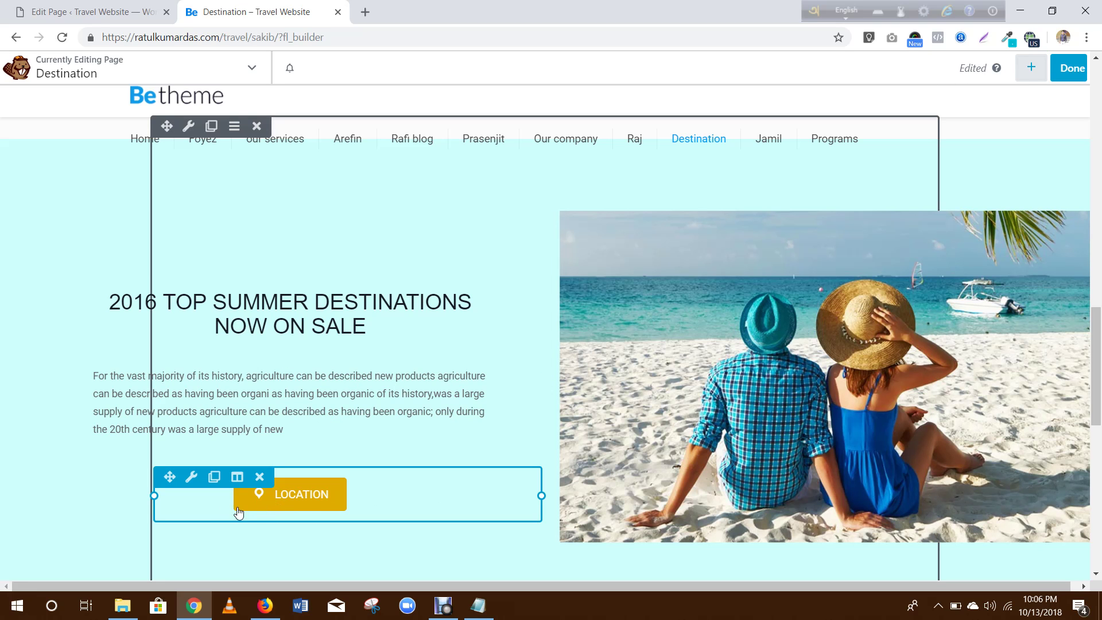
click(1027, 68)
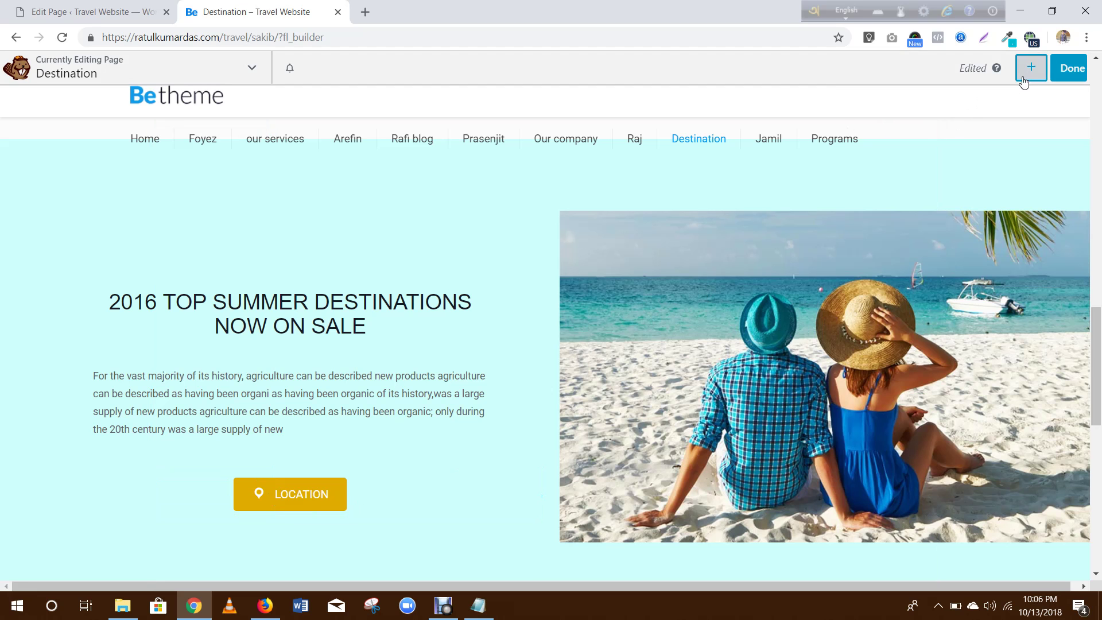
click(864, 116)
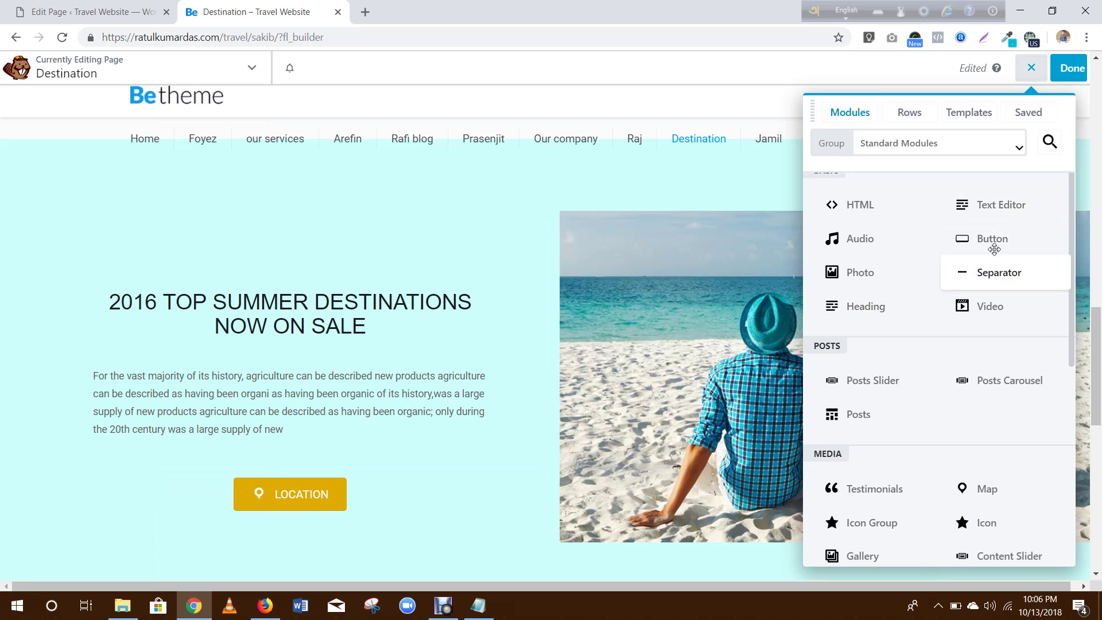
drag(995, 246, 919, 50)
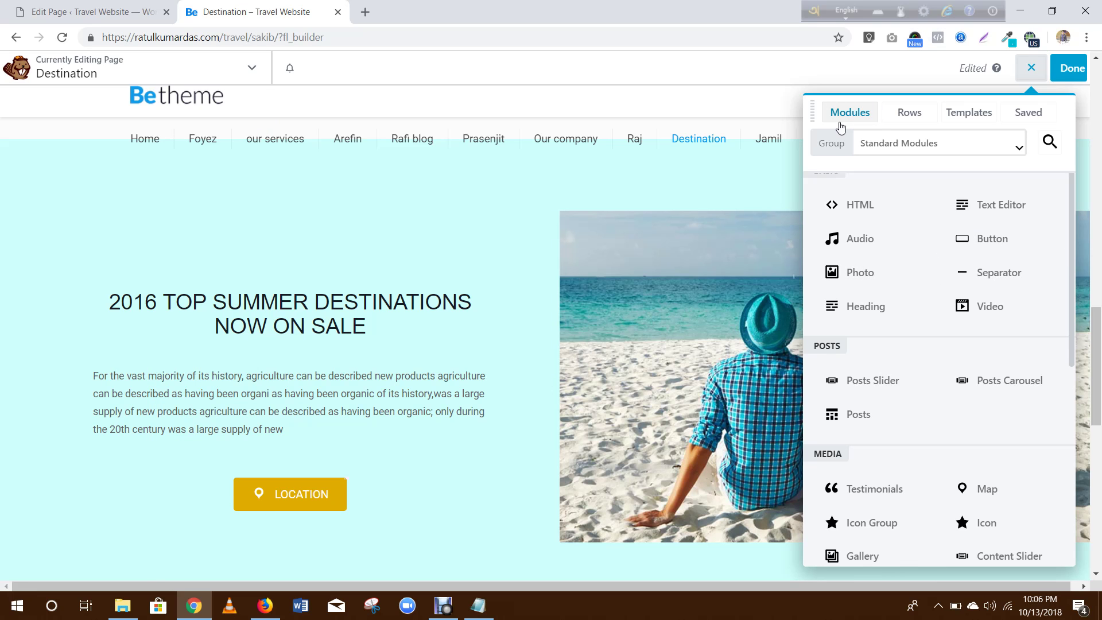
click(1031, 67)
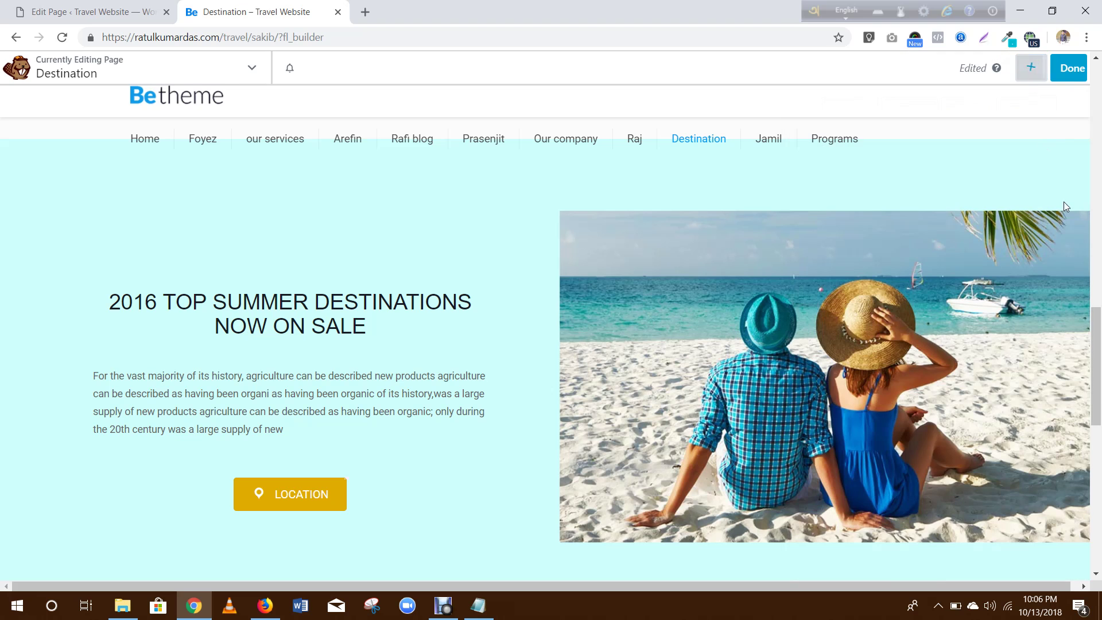
Step: At the Popular destinations in 2018 section, bring up the Modules list and its group selector
scroll(1100, 338, down, 1)
scroll(1100, 338, down, 8)
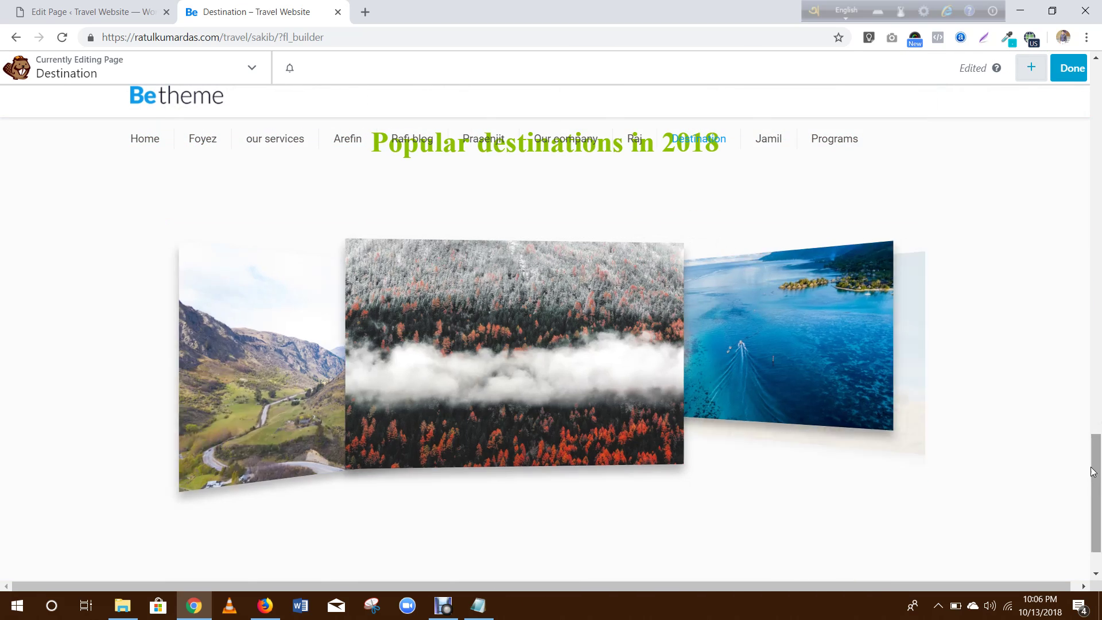
scroll(1100, 421, up, 2)
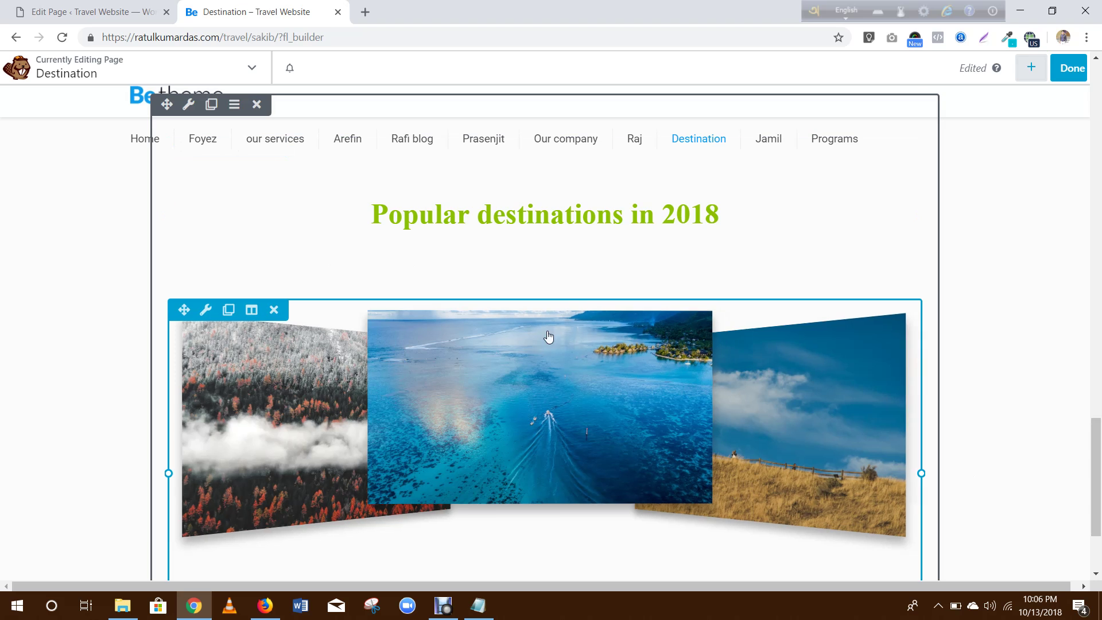
click(1031, 75)
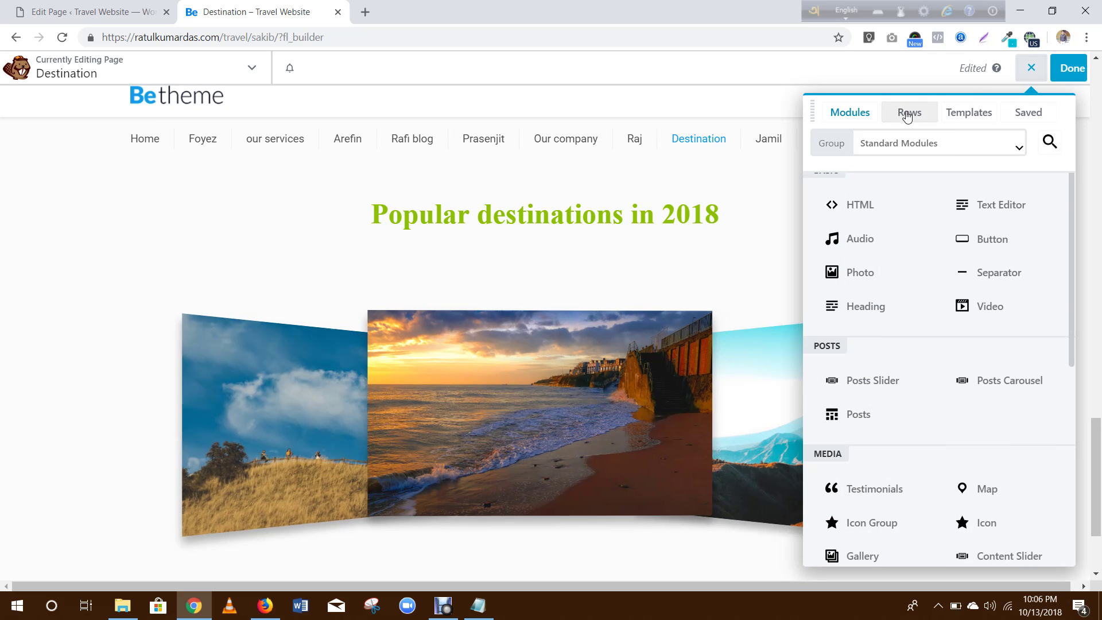
click(908, 113)
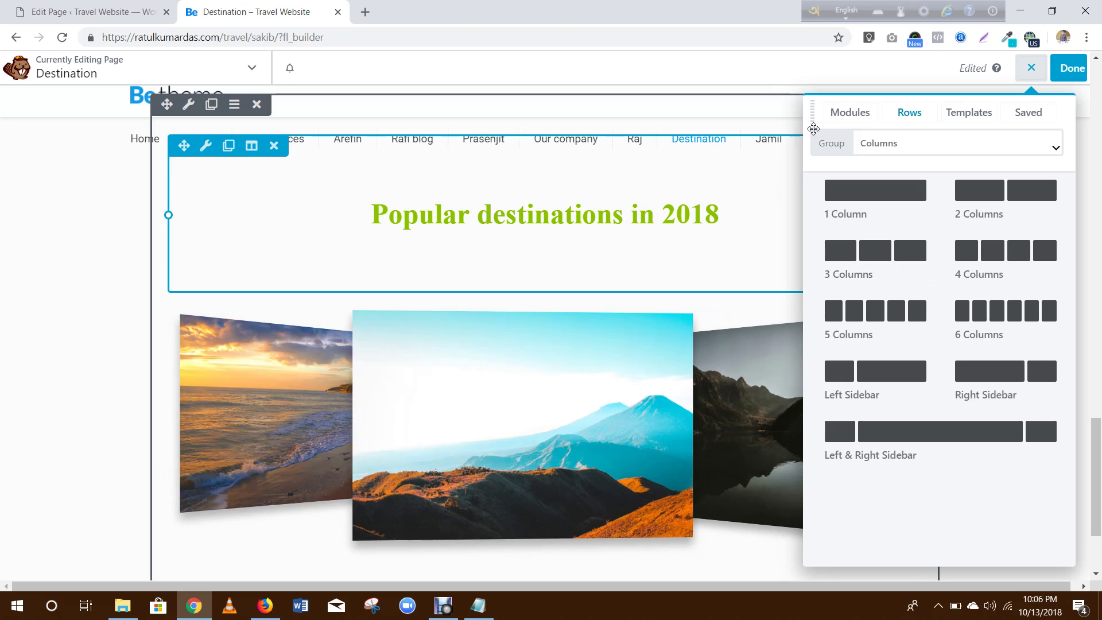
click(835, 114)
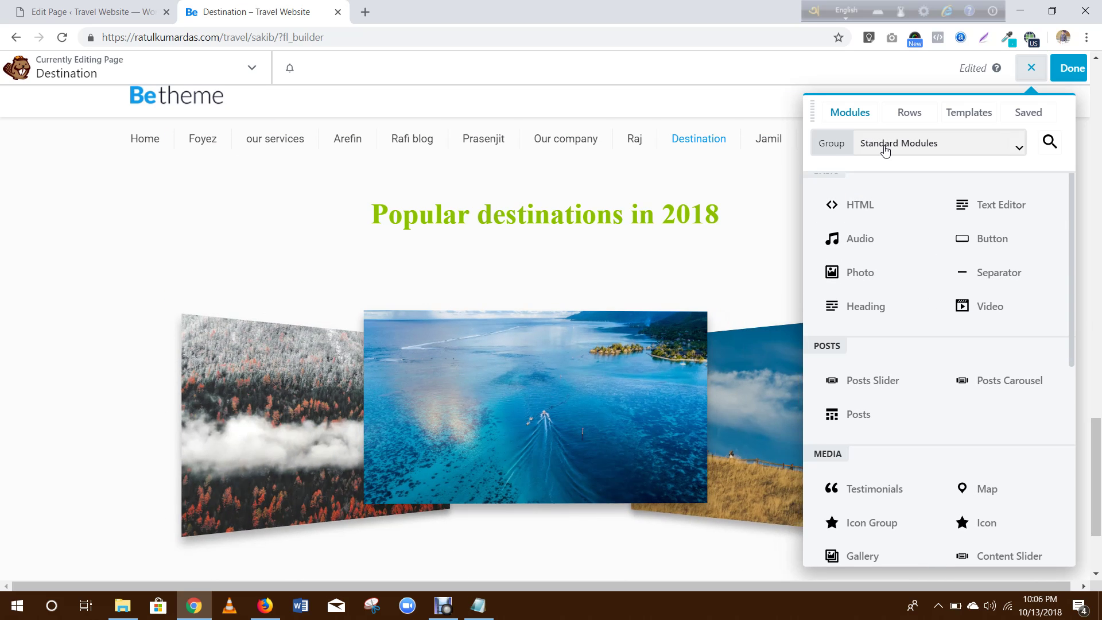
click(914, 151)
Step: Choose PowerPack Modules, drop a 3D Slider onto the page, then cancel its settings
click(869, 249)
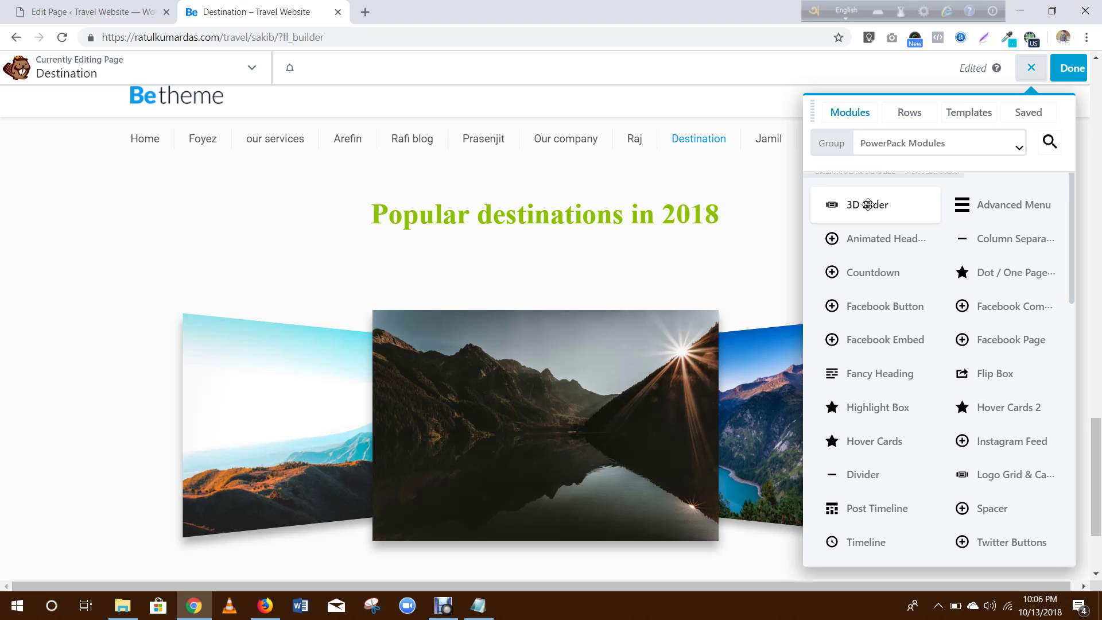
drag(868, 205, 829, 270)
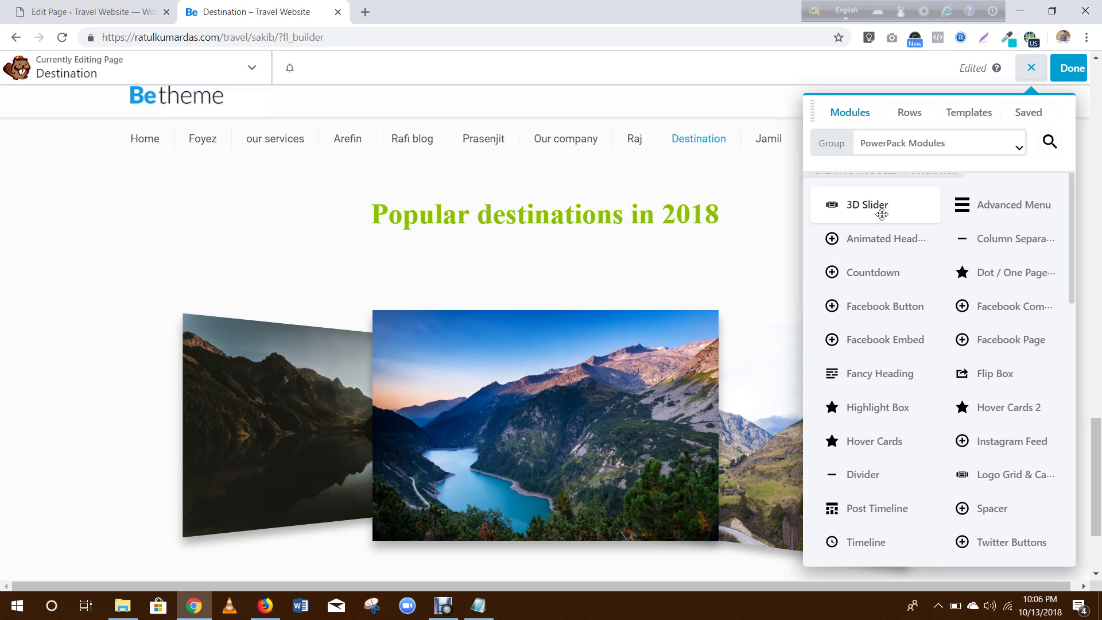
drag(881, 214, 532, 466)
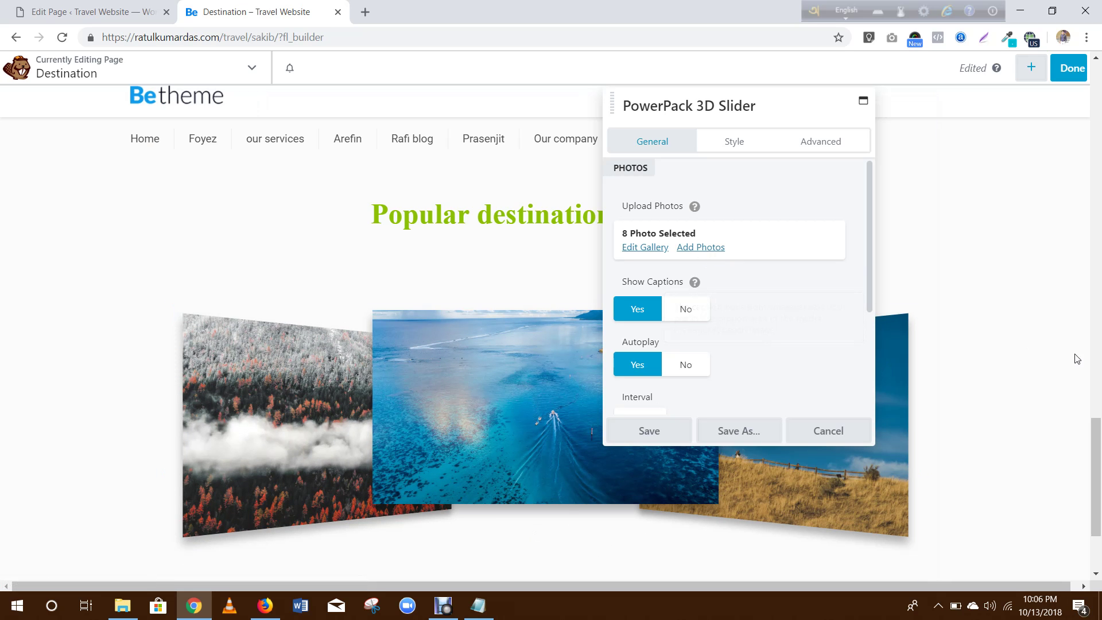
click(846, 436)
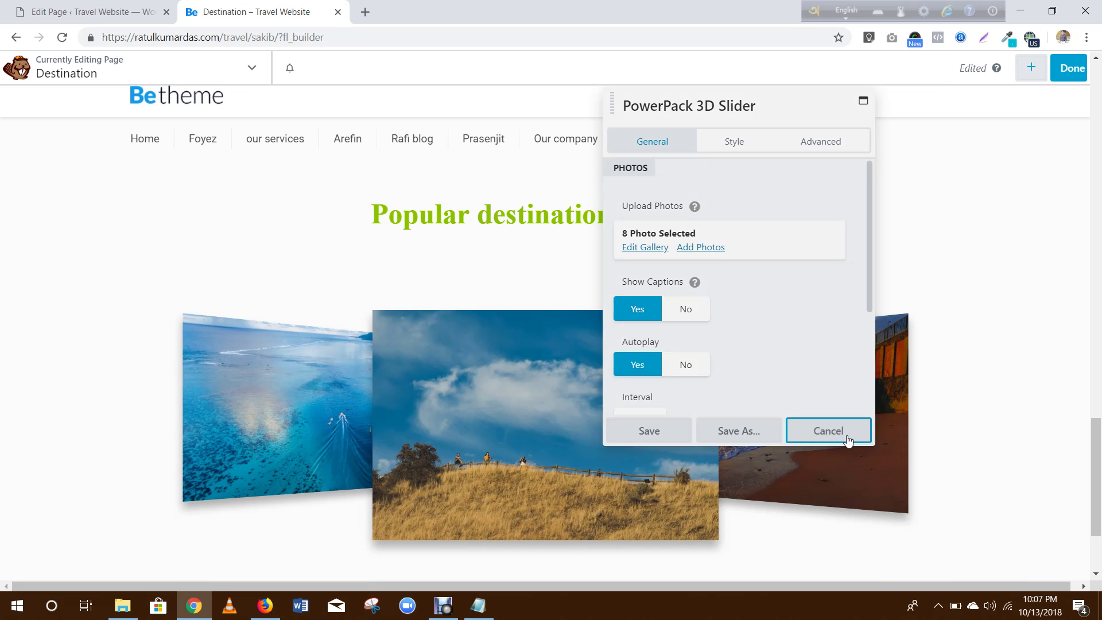
scroll(1100, 508, down, 3)
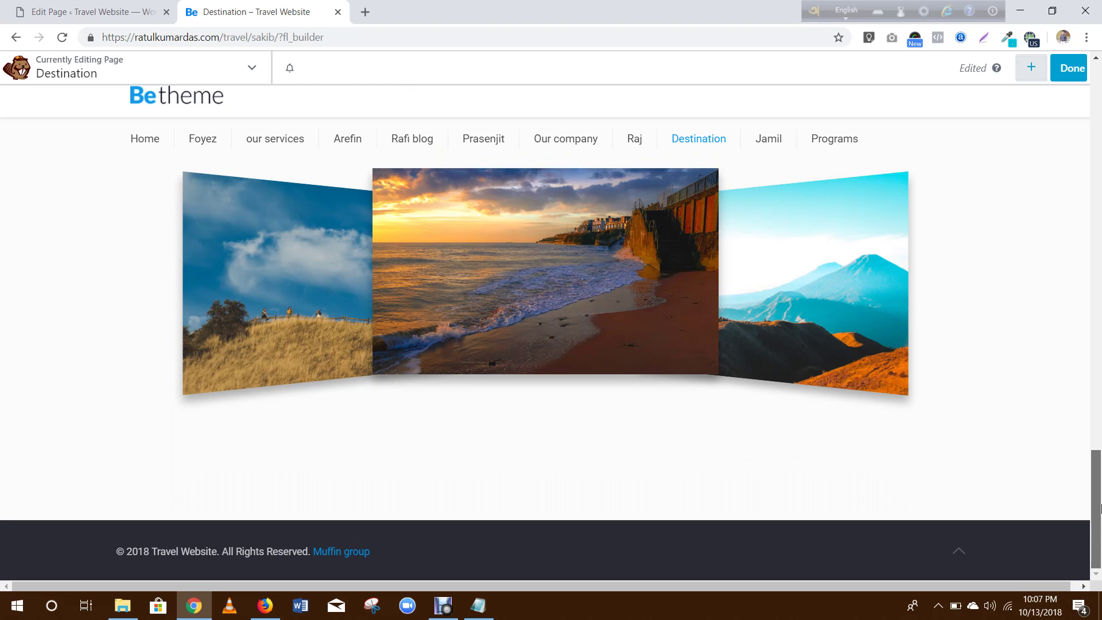
mouse_move(1099, 508)
mouse_down()
mouse_move(1100, 460)
mouse_move(1100, 487)
mouse_up()
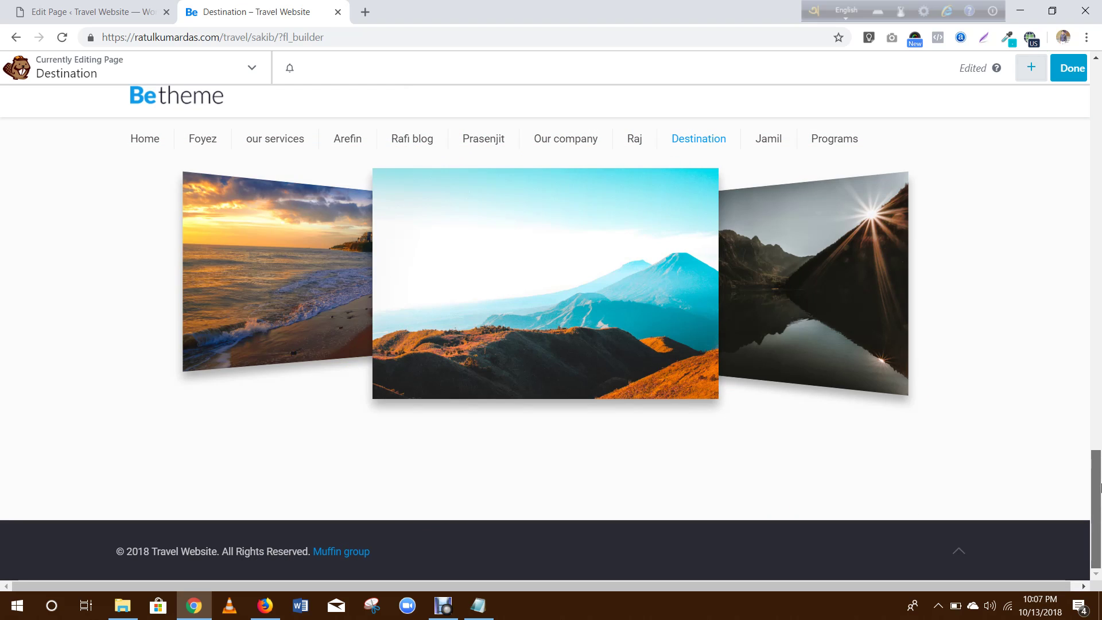
drag(1100, 487, 1100, 393)
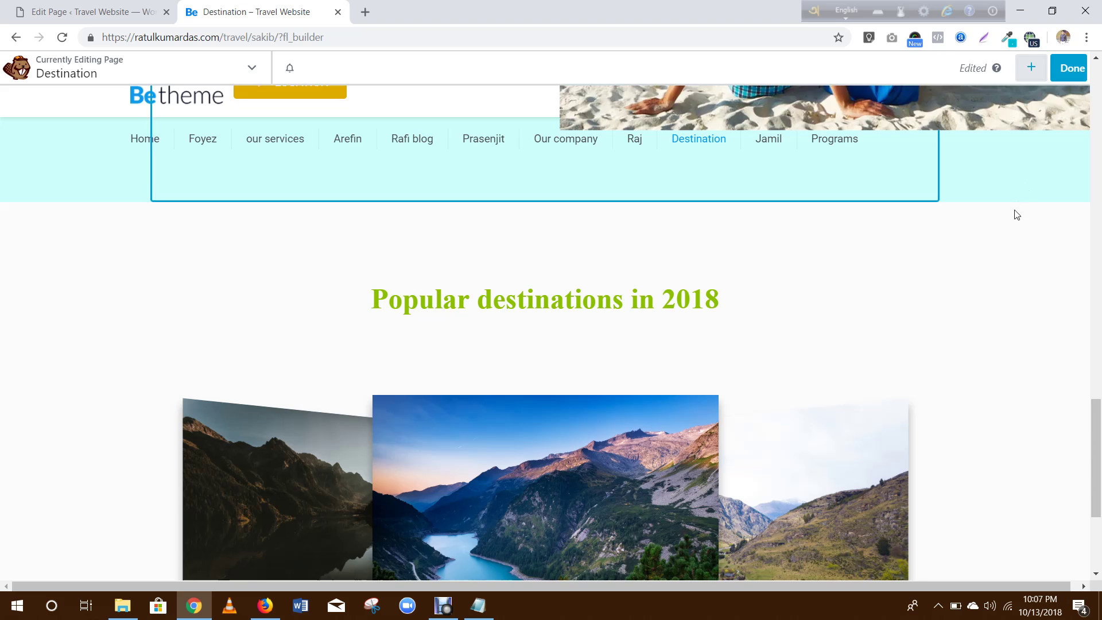